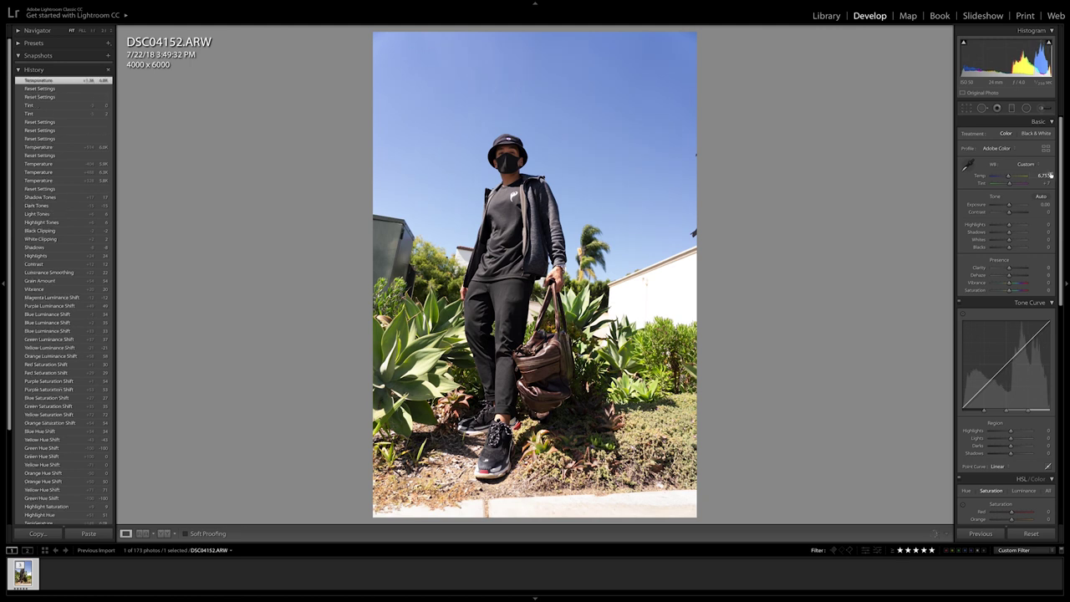
- Set the photo's white balance to a temperature of 6,048 and a tint of +10
type("6048")
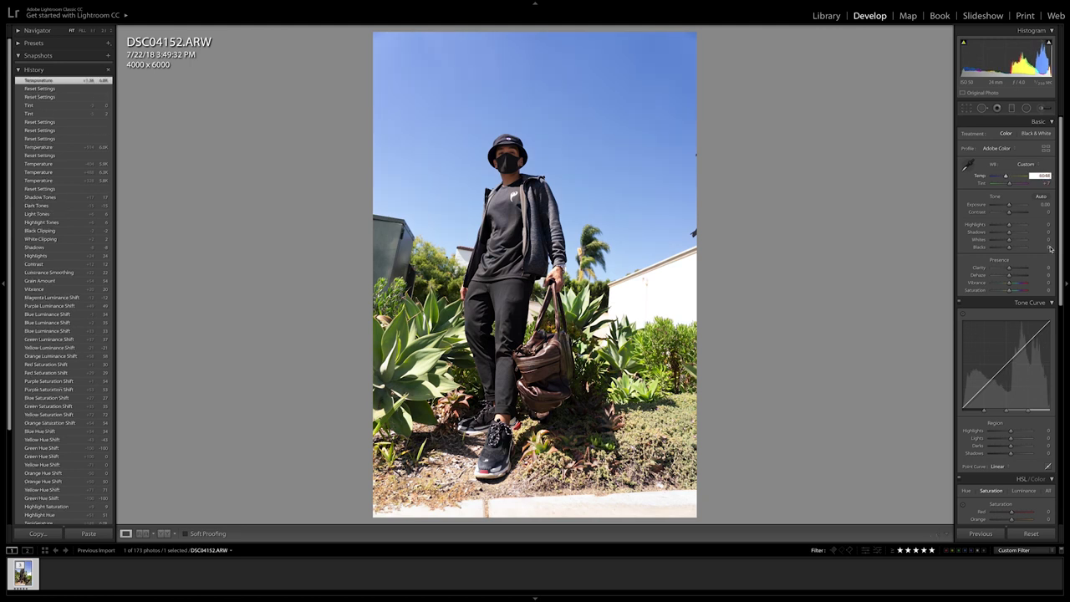
key("Tab")
key("BackSpace")
key("Return")
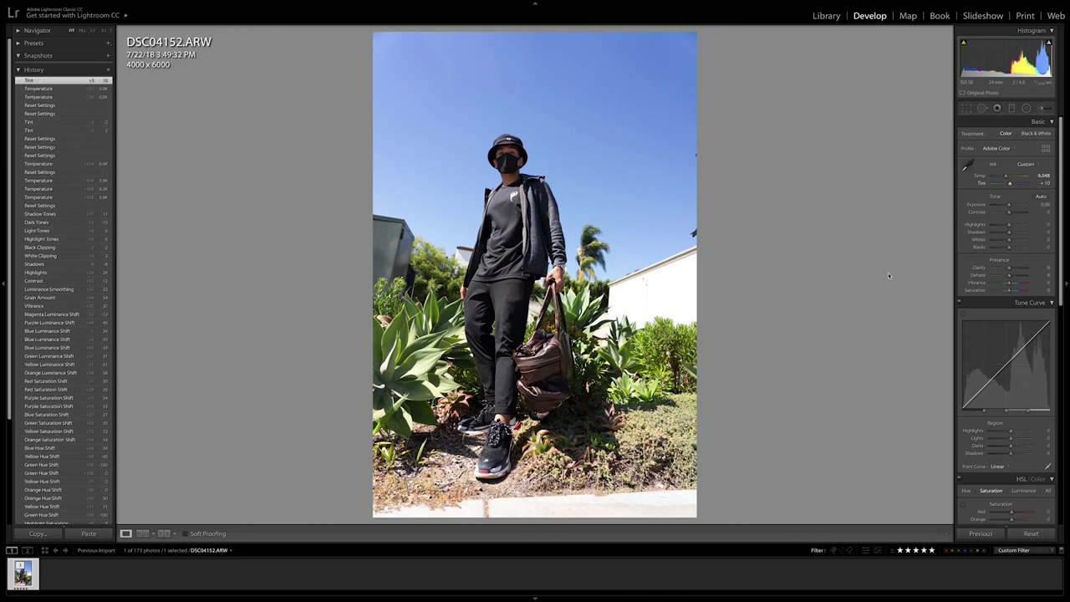
- Shift the HSL hues: yellow to -43, green to -100 and blue to +34
left_click_drag(1062, 222, 1044, 320)
left_click(968, 287)
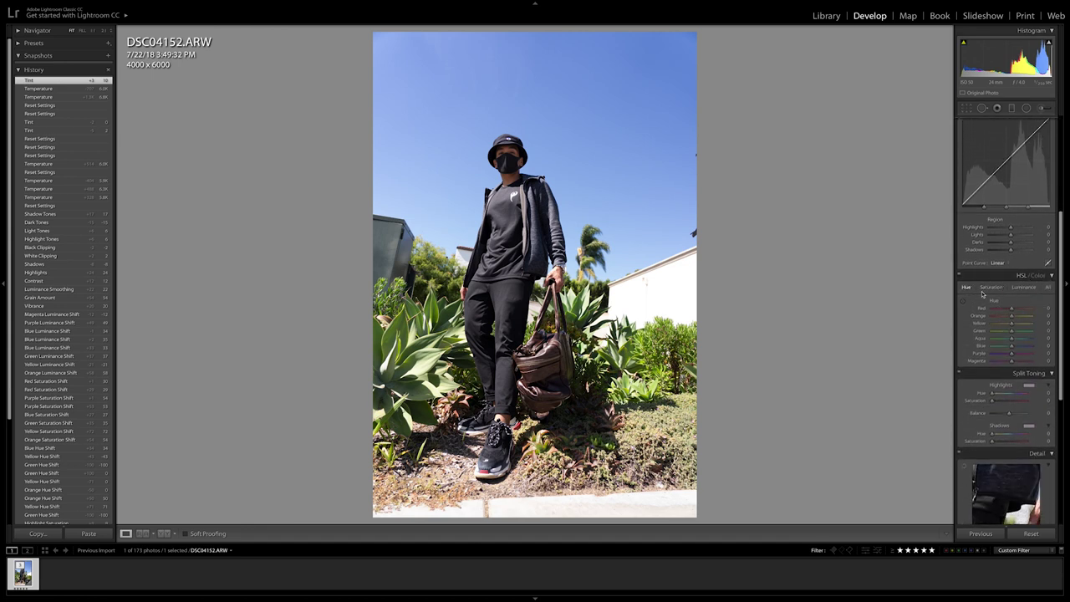
left_click_drag(1012, 332, 958, 333)
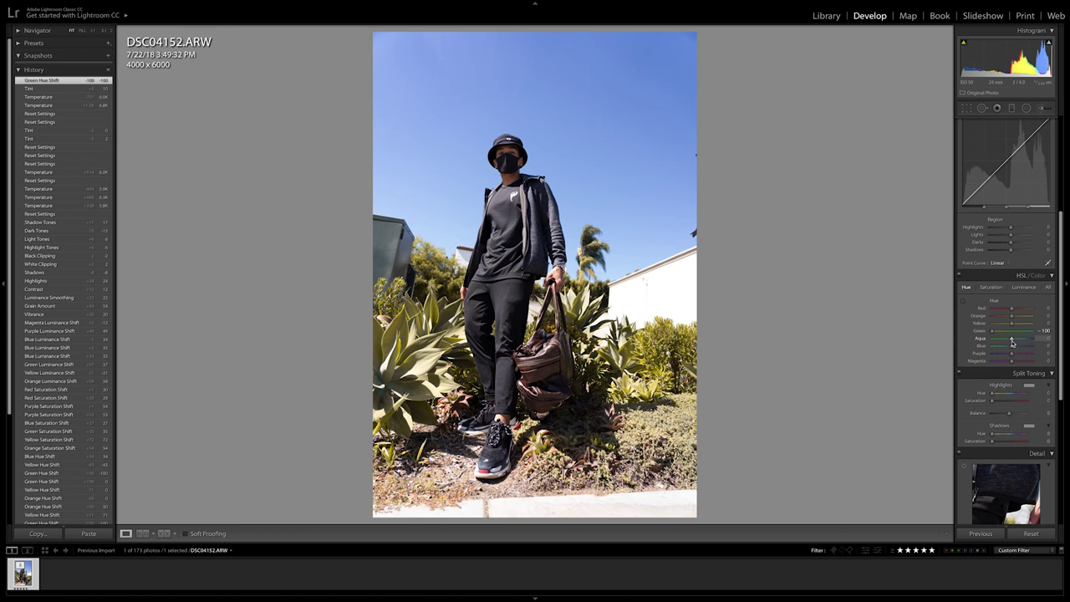
left_click_drag(1012, 324, 1007, 324)
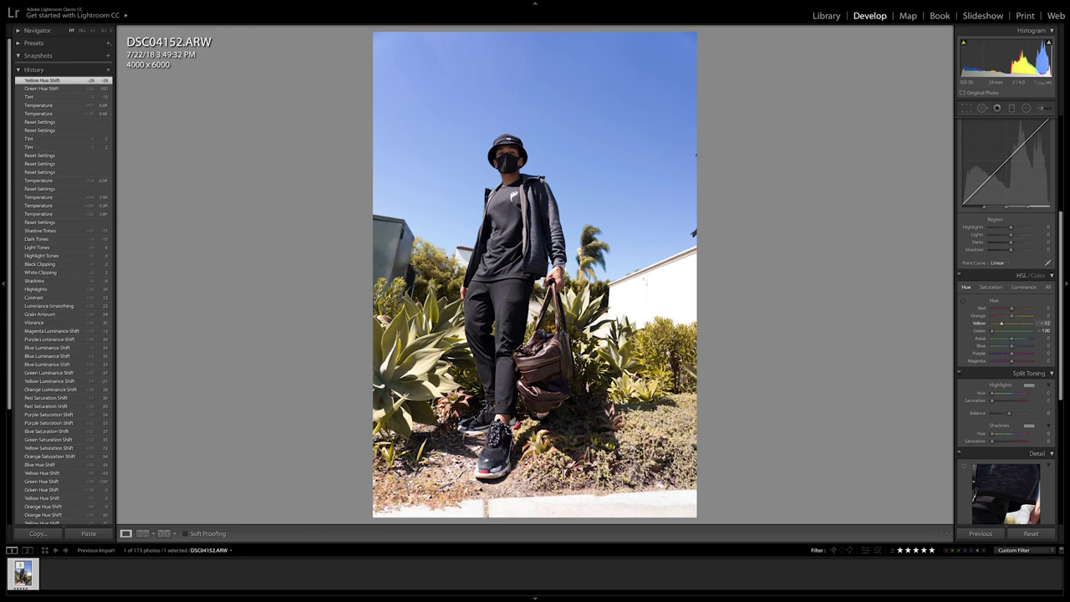
left_click_drag(1044, 328, 1045, 324)
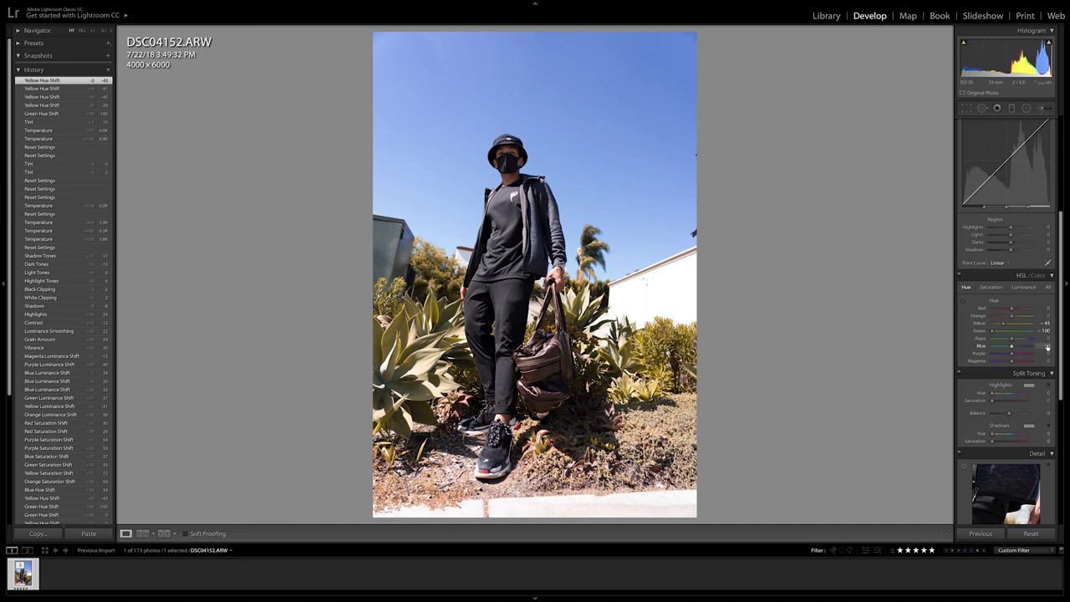
mouse_move(1048, 347)
left_mouse_down()
mouse_move(1033, 347)
mouse_move(1064, 347)
mouse_move(1046, 344)
left_mouse_up()
- Set HSL saturation to orange +54, yellow +73, green +36 and blue +27, and also raise the purple and red saturation
left_click(991, 285)
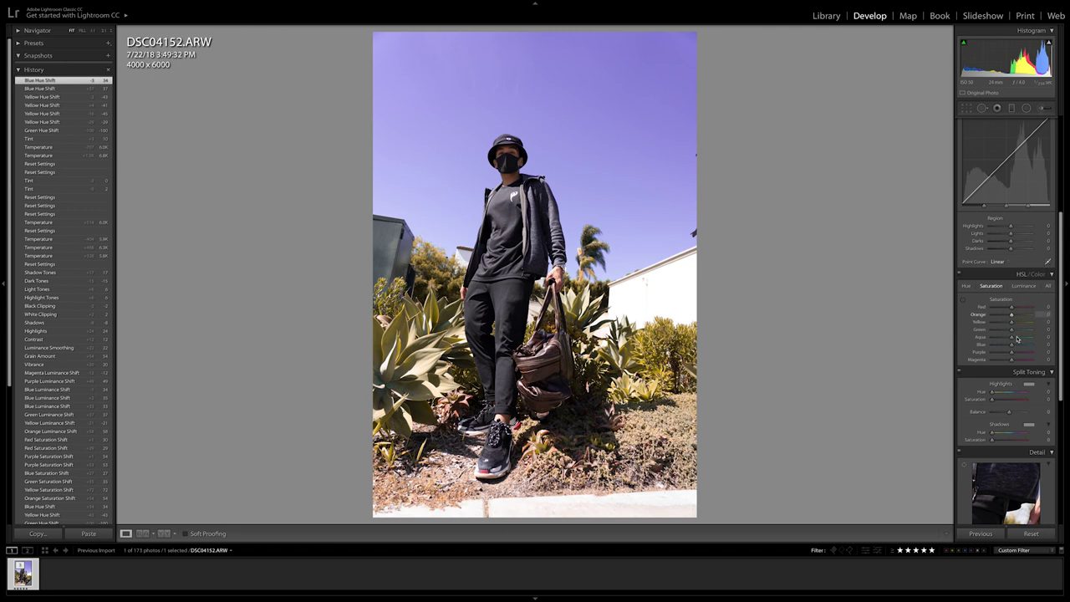
left_click_drag(1045, 315, 1012, 315)
left_click_drag(1045, 315, 1045, 314)
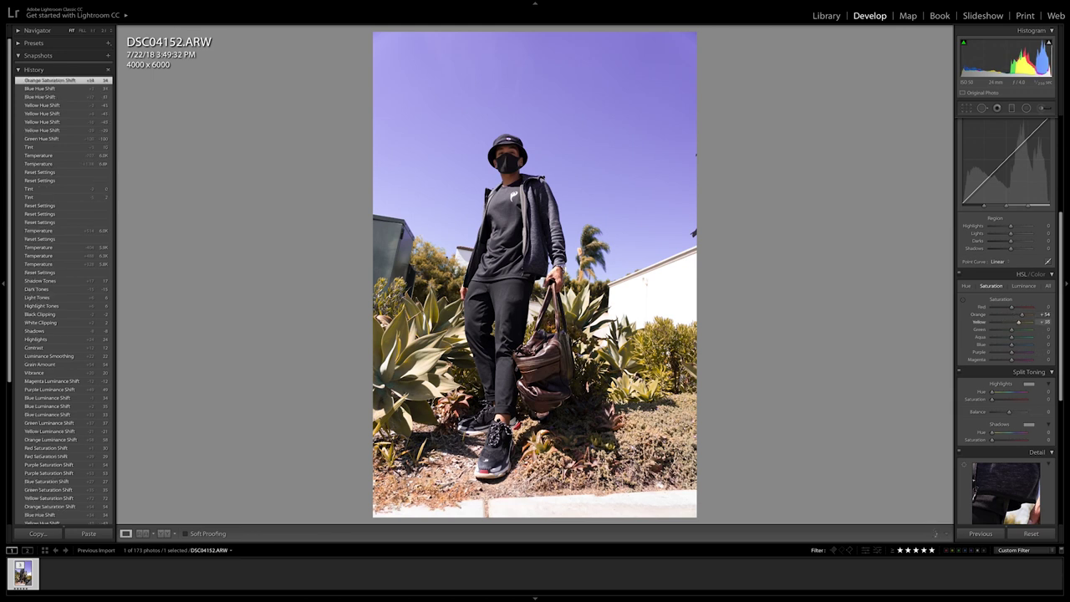
left_click_drag(1046, 322, 1046, 352)
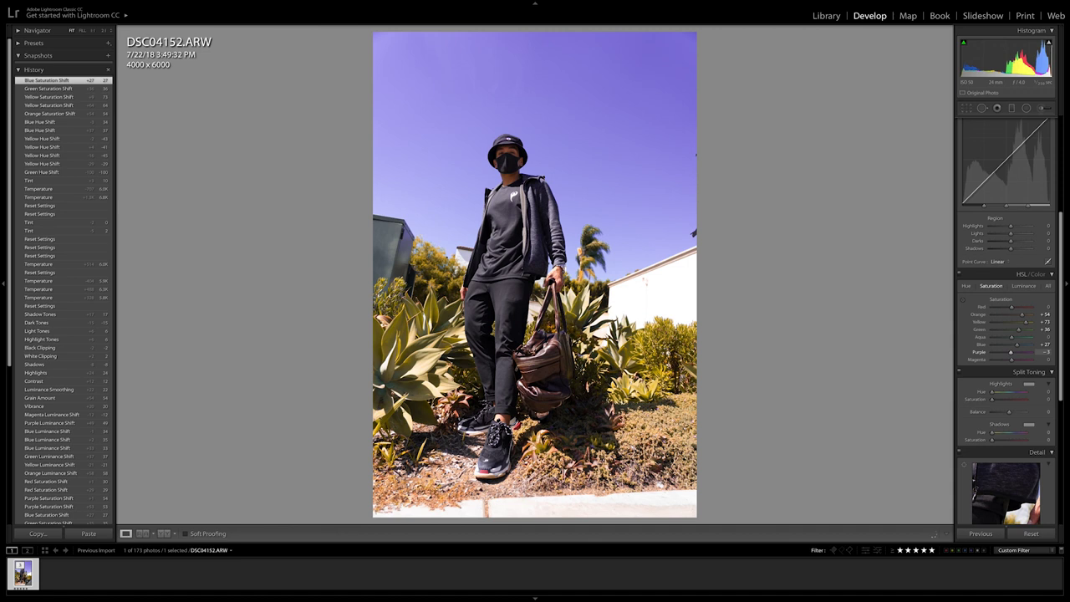
left_click_drag(1045, 352, 1055, 352)
left_click(1024, 286)
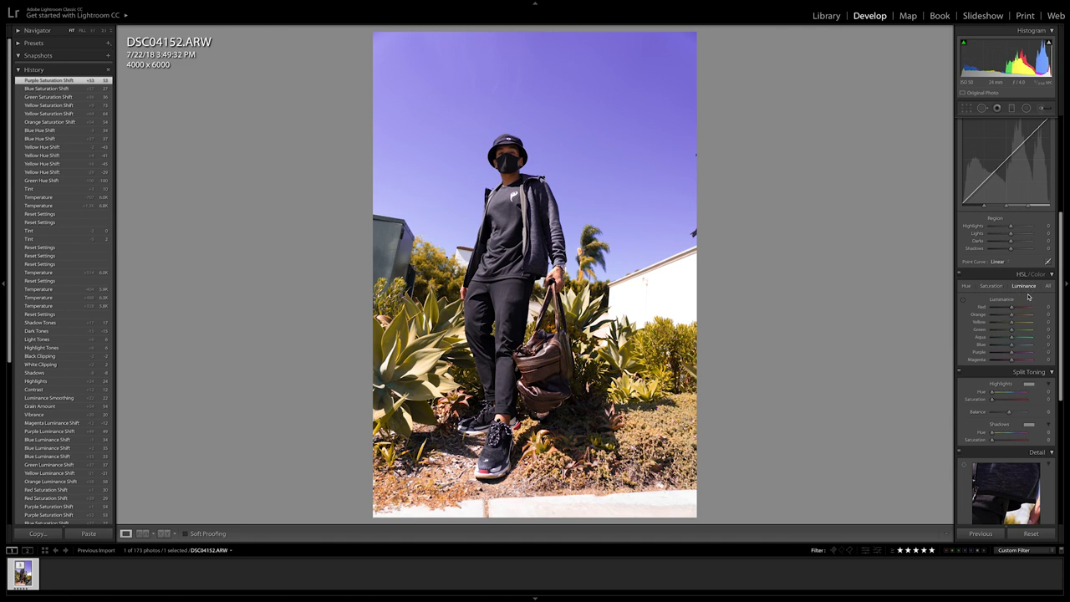
left_click(991, 286)
left_click_drag(1019, 307, 1045, 322)
- Set HSL luminance to orange +56, yellow -21, green +39, blue +33, purple +50 and magenta -13
left_click(1024, 286)
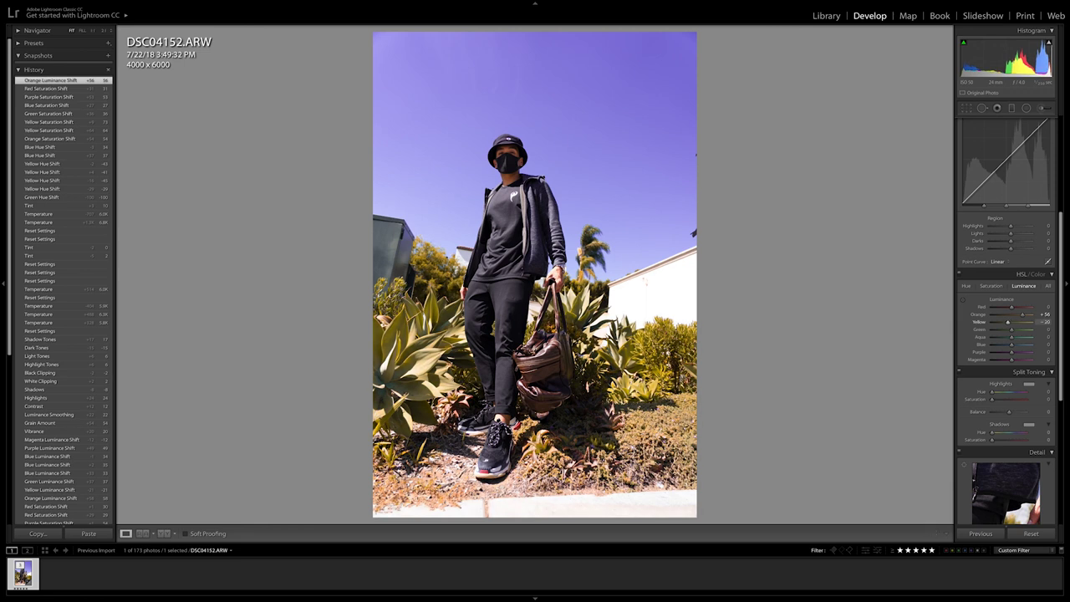
left_click_drag(1045, 329, 1051, 329)
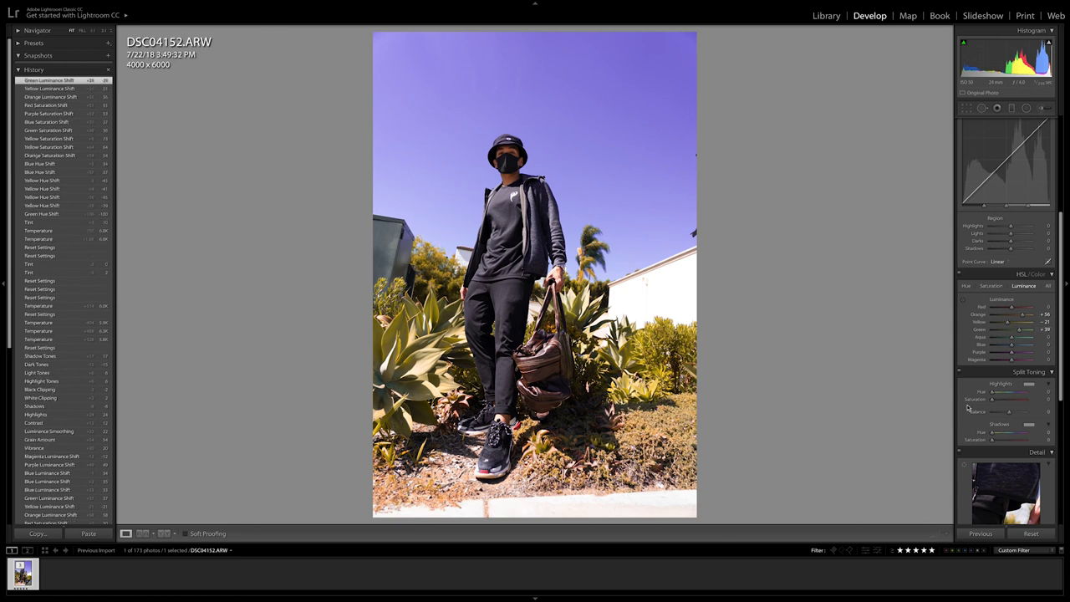
mouse_move(1046, 344)
left_mouse_down()
mouse_move(1058, 352)
mouse_move(1008, 352)
mouse_move(1056, 360)
mouse_move(1044, 360)
left_mouse_up()
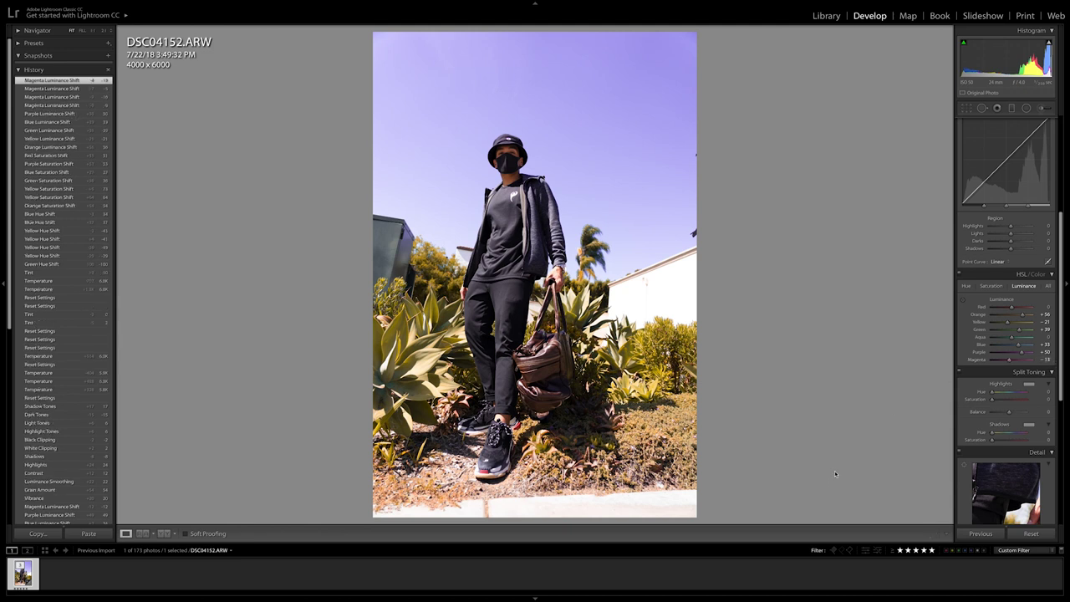
- Tint the split toning highlights with hue 53 and saturation 9
scroll(1037, 376, "down", 2)
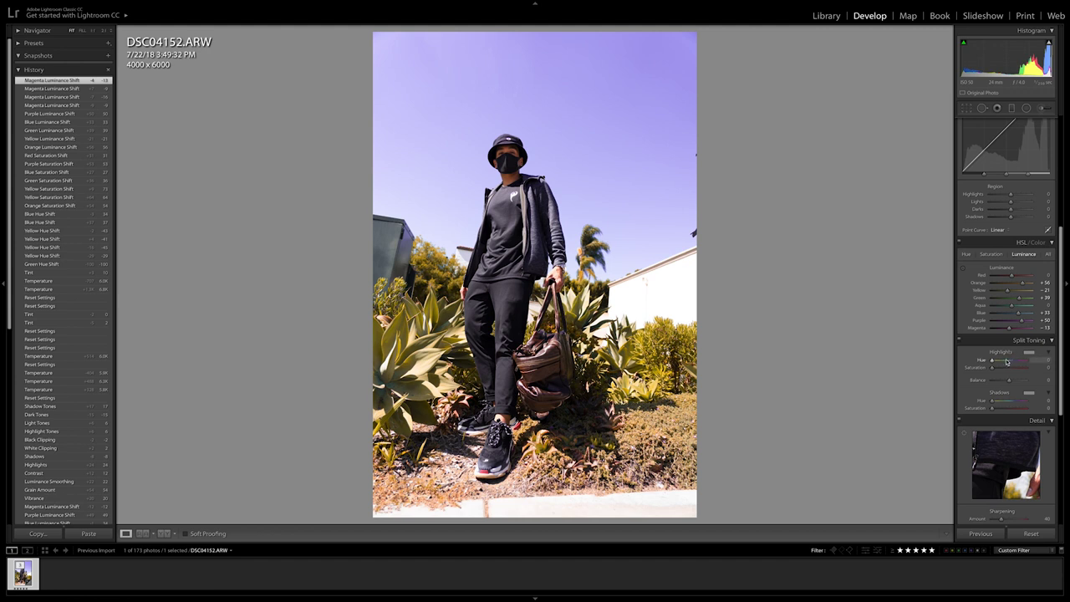
key("alt")
mouse_move(993, 362)
left_mouse_down()
mouse_move(1016, 362)
mouse_move(995, 365)
left_mouse_up()
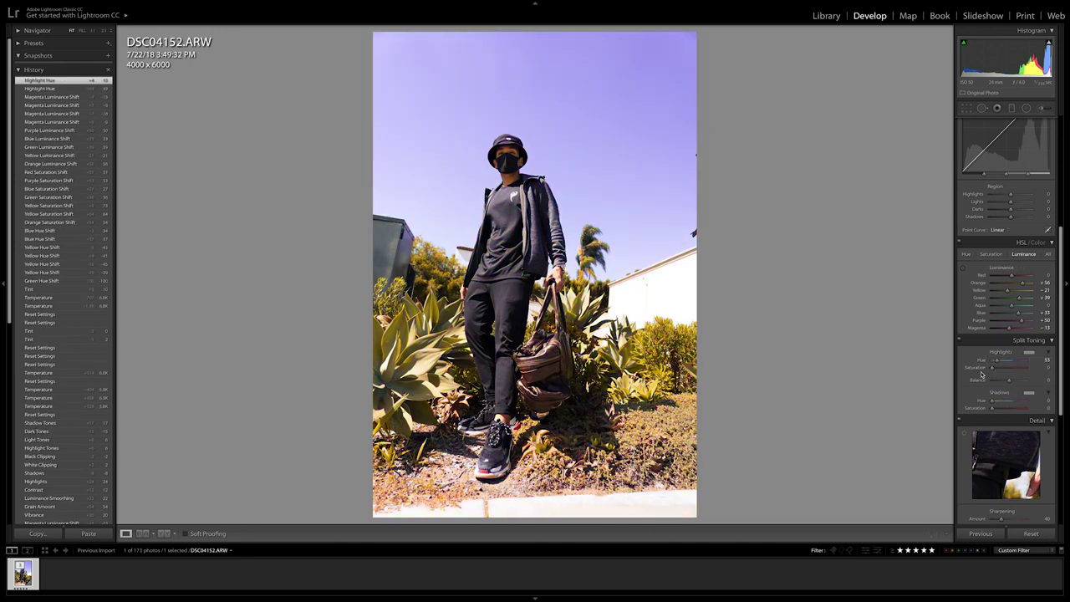
left_click_drag(991, 370, 995, 368)
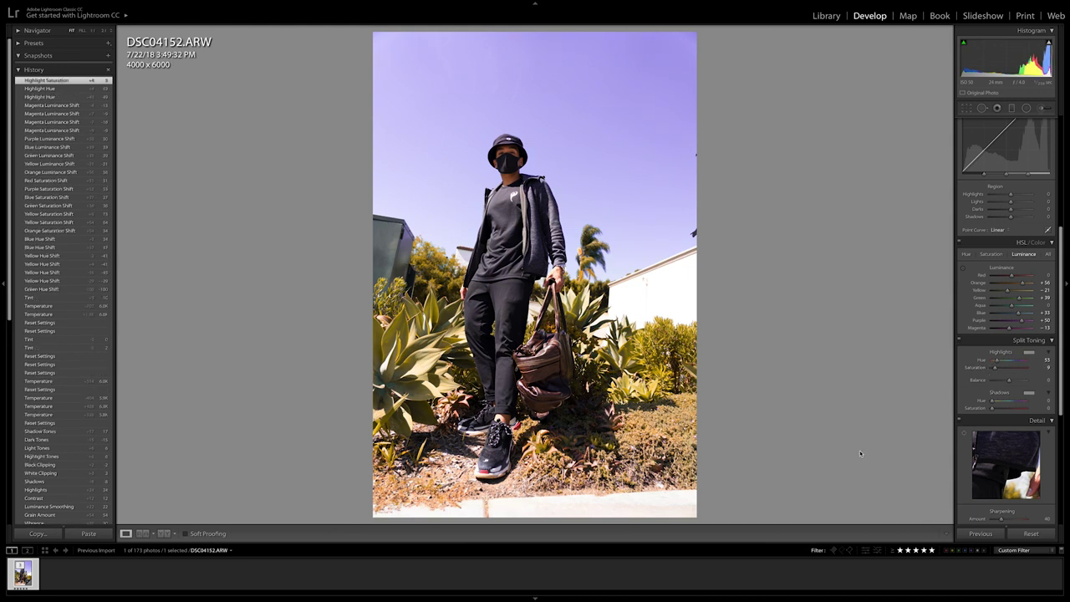
- Add grain with an amount of 56 and set the luminance noise reduction to 24
left_click_drag(1059, 346, 1015, 485)
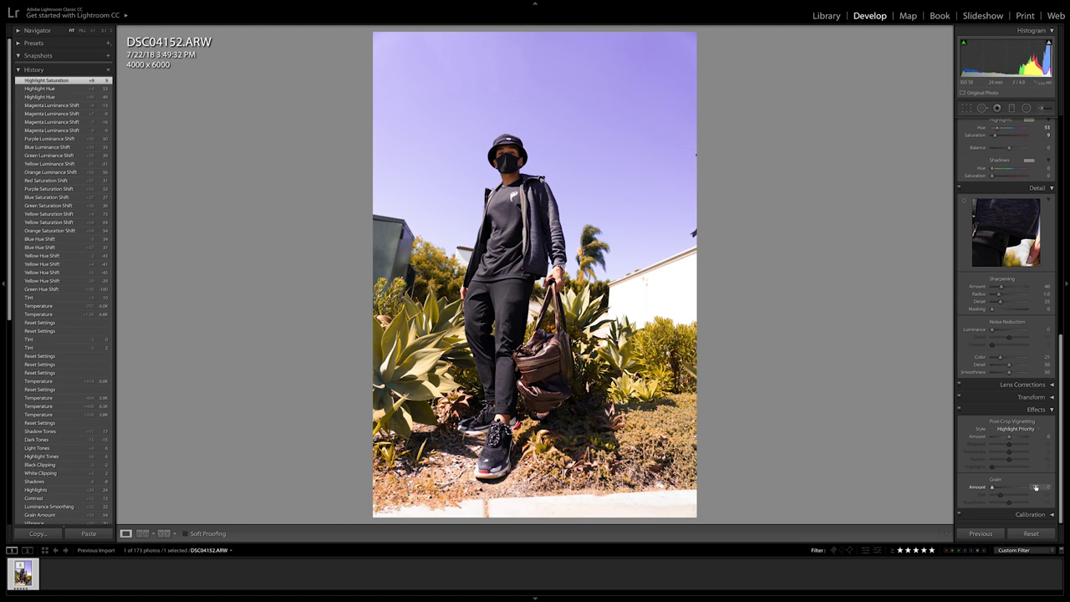
left_click_drag(1036, 487, 1060, 487)
left_click_drag(1032, 331, 1036, 331)
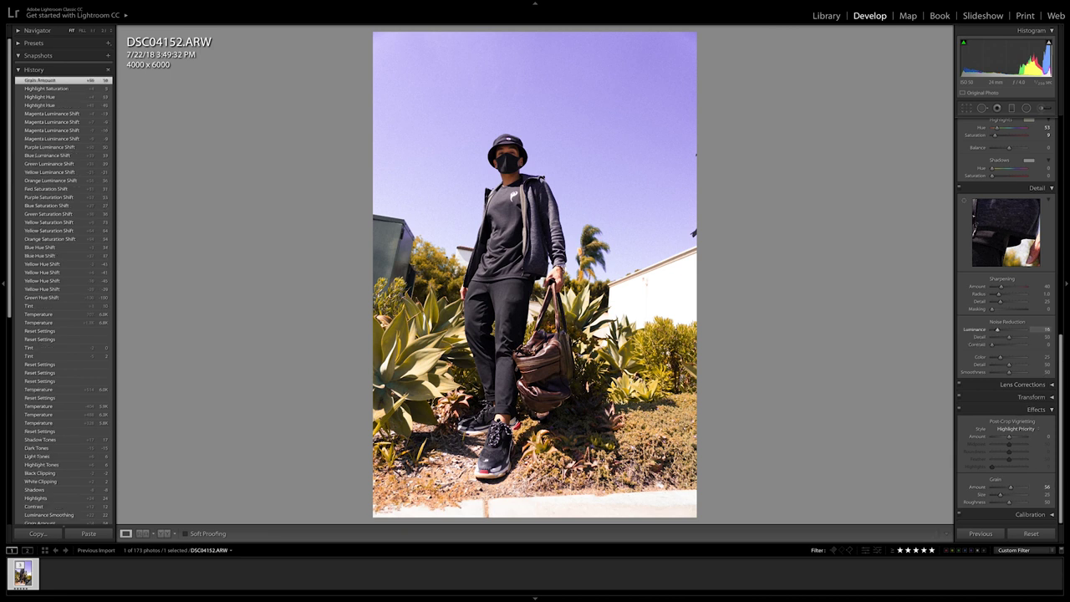
key("Return")
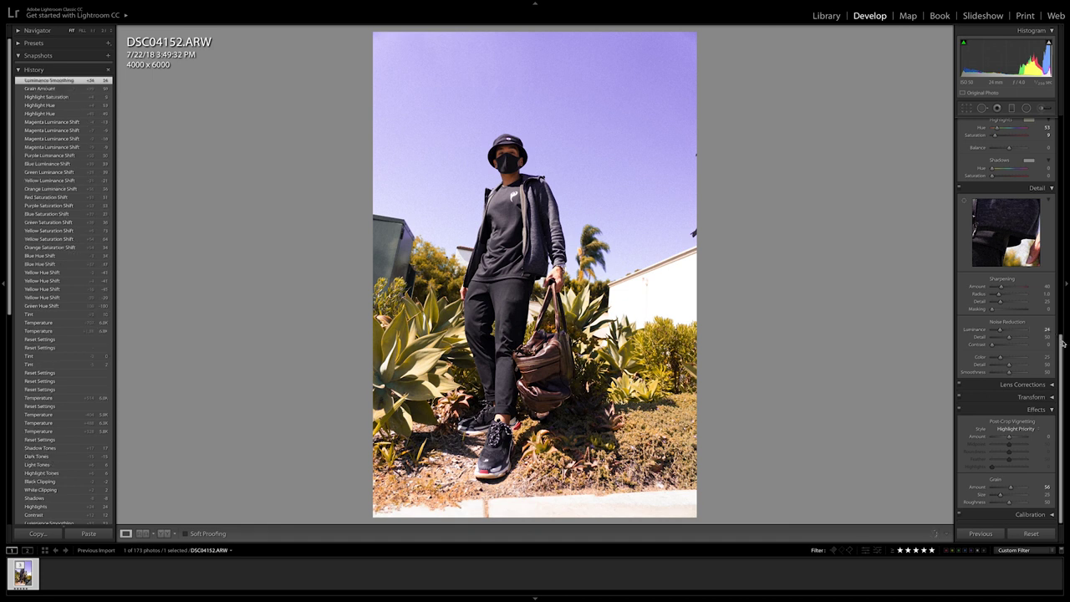
- Set the photo's vibrance to +20 and contrast to +12
left_click_drag(1063, 345, 1066, 126)
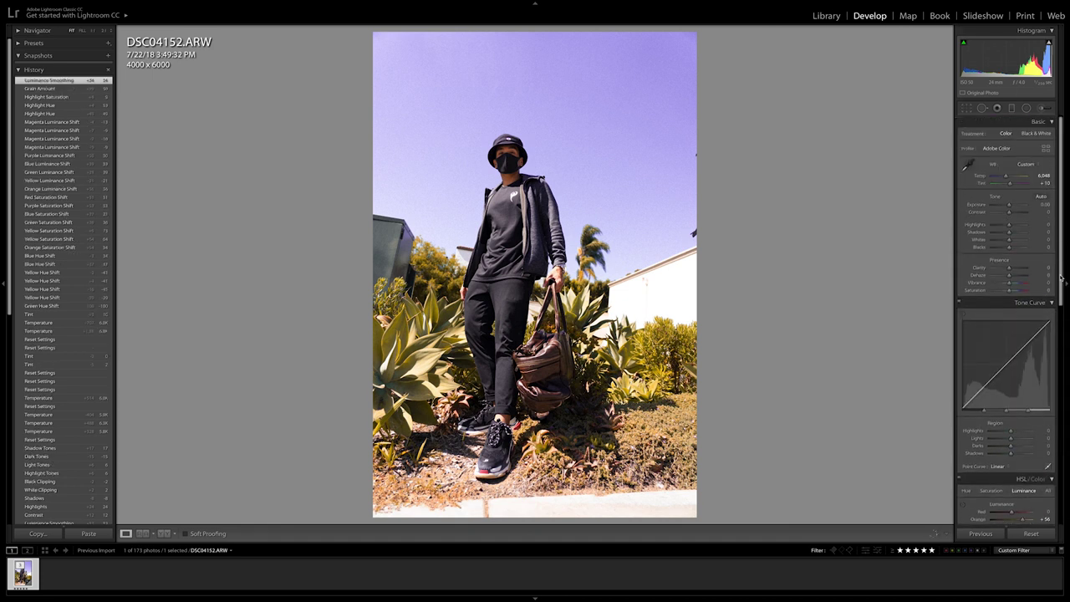
left_click_drag(1039, 283, 1042, 283)
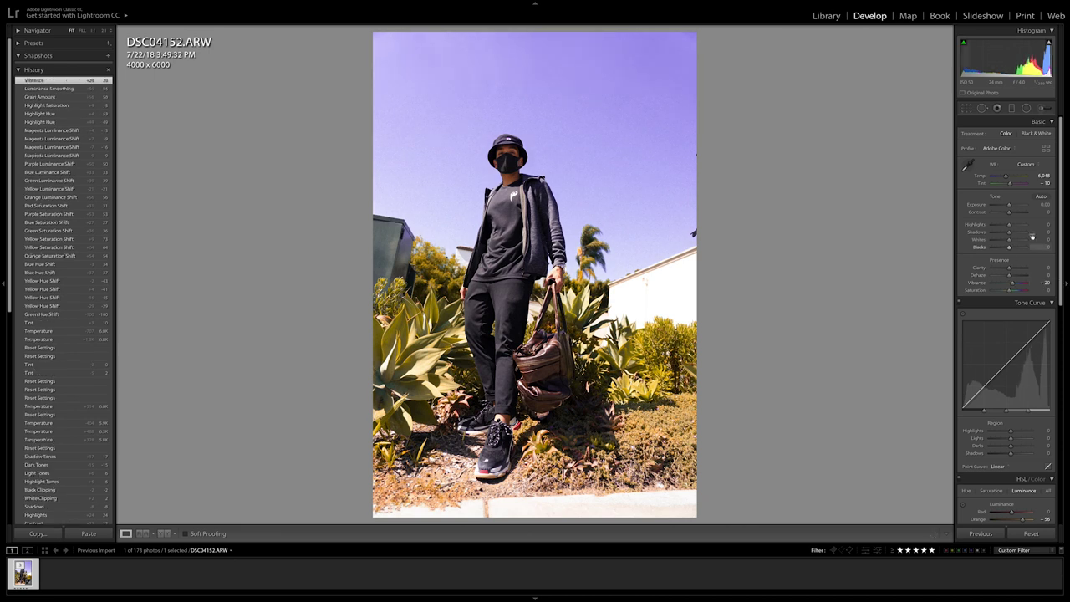
left_click_drag(1042, 212, 1046, 213)
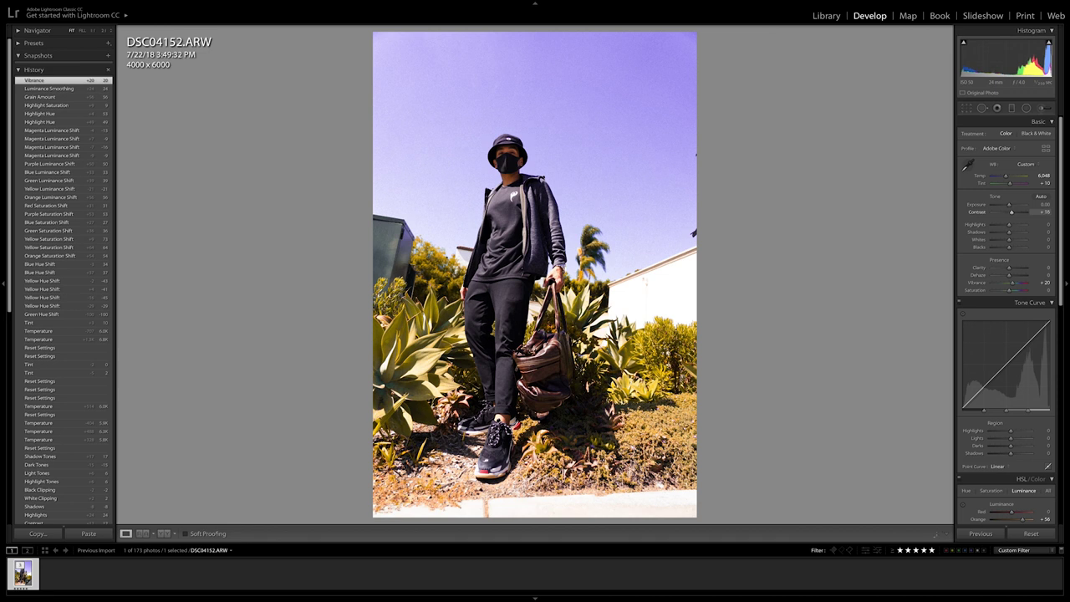
- Raise the photo's highlights and fine-tune its shadows, whites and blacks
left_click(1045, 224)
type("-9")
key("Return")
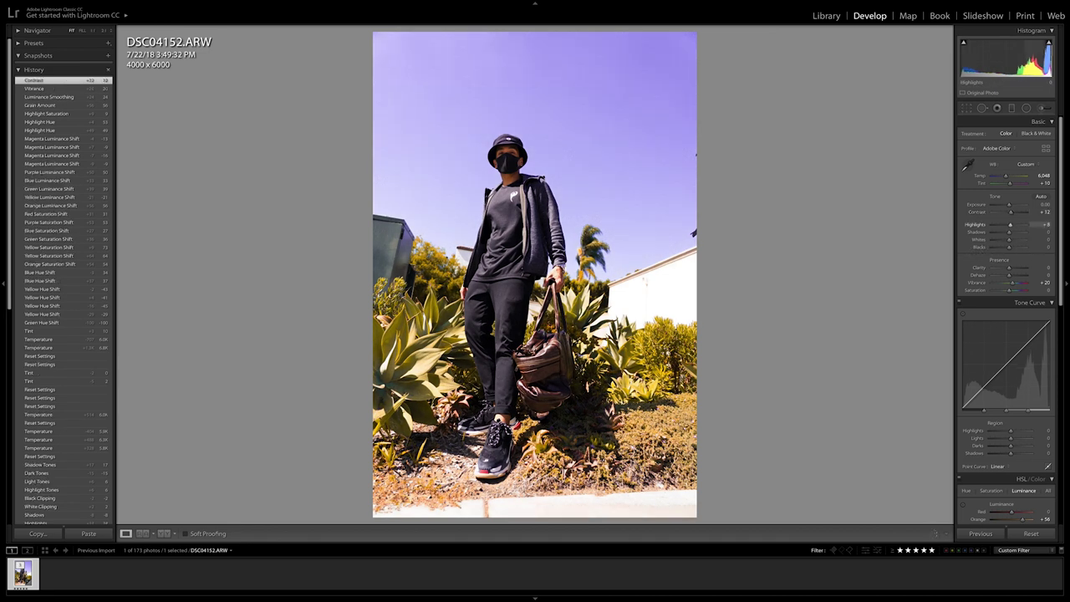
left_click_drag(1042, 233, 1042, 263)
- Shape the tone curve with highlights +6, lights +7, darks -18 and shadows +20
scroll(1040, 255, "down", 4)
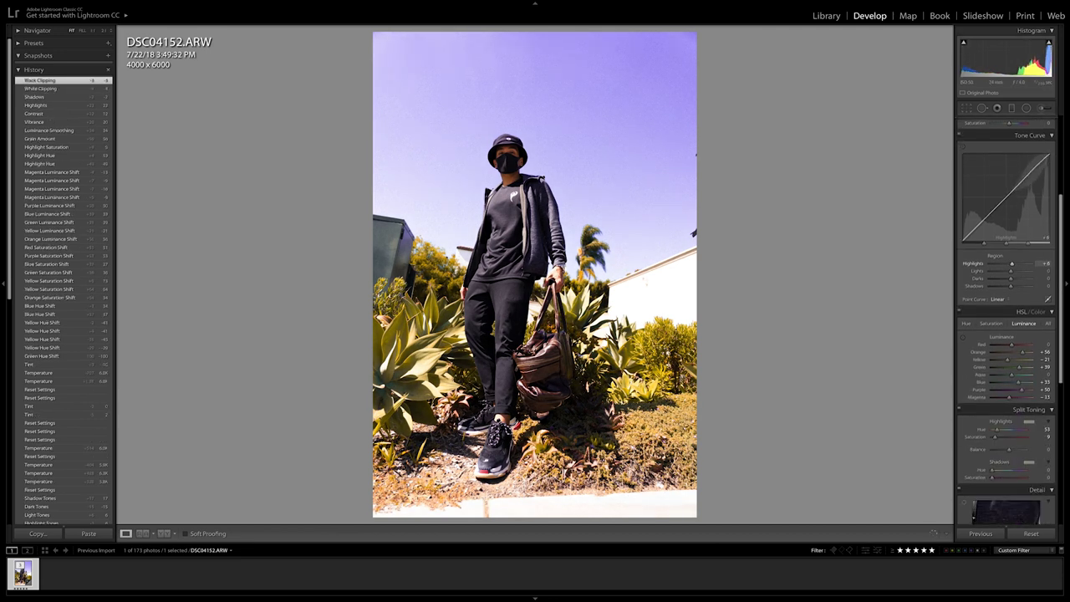
left_click_drag(1036, 169, 1035, 168)
left_click_drag(1042, 268, 1054, 286)
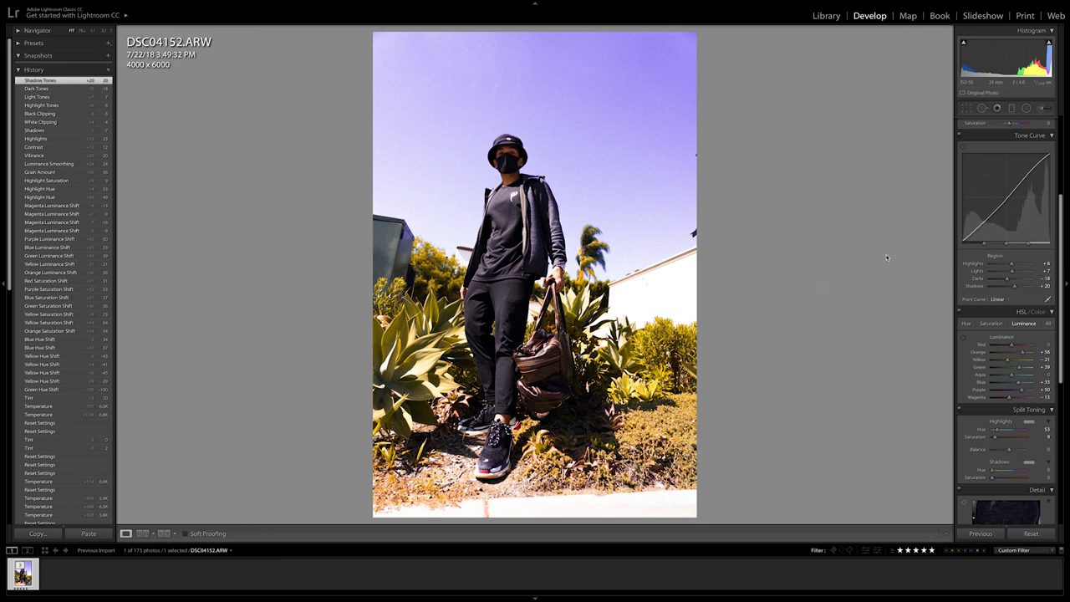
- Compare the edited photo with its original version several times
key("backslash")
key("backslash")
key("backslash")
key("backslash")
key("backslash")
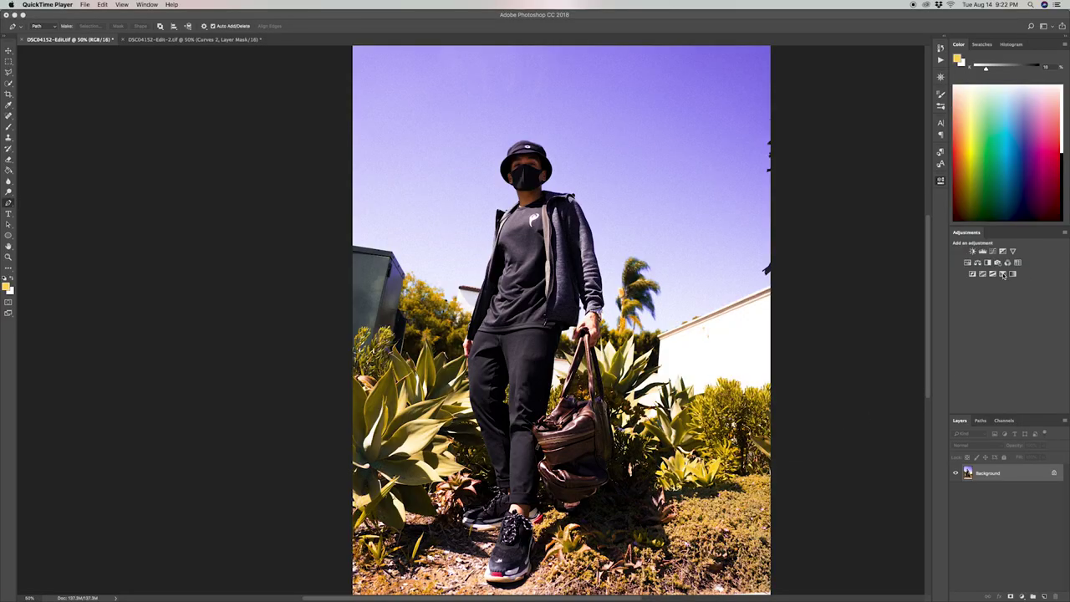
- In Photoshop, add a Selective Color adjustment layer and set the Whites to magenta +37 and black -32
left_click(1004, 276)
left_click(861, 215)
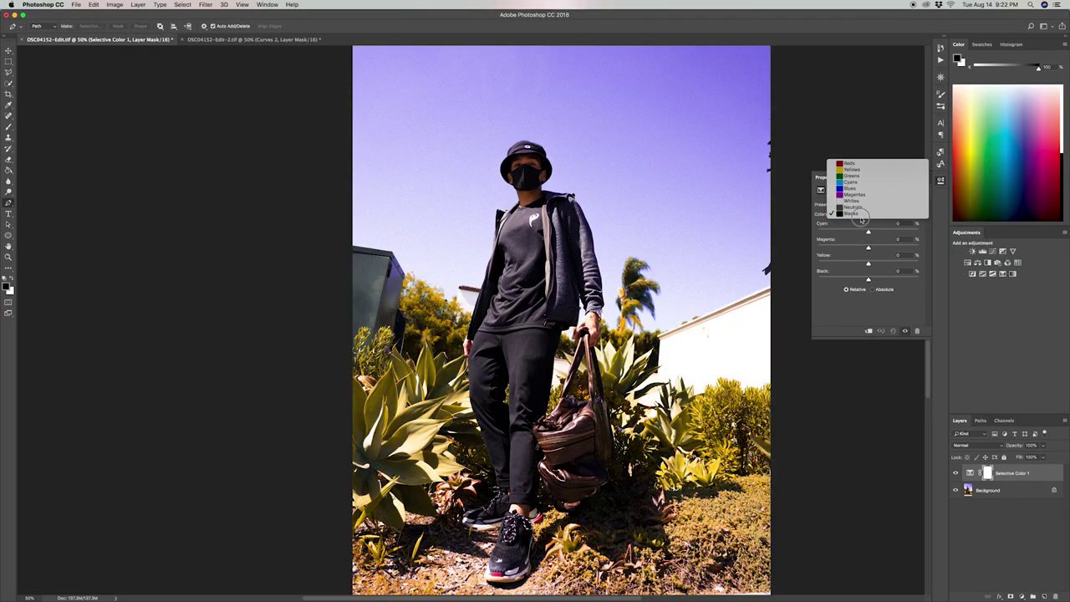
left_click(870, 201)
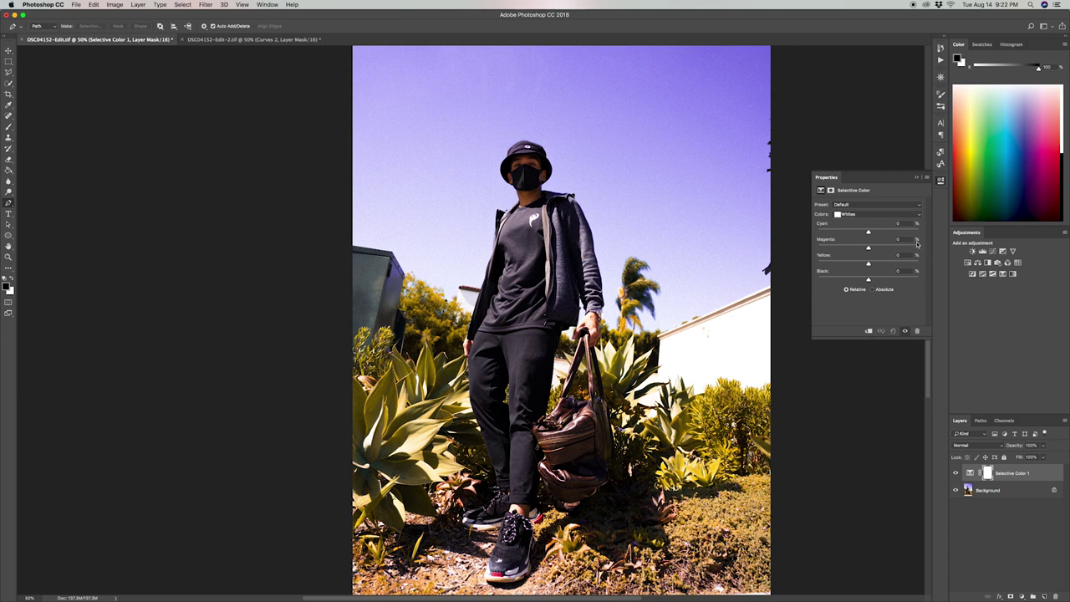
left_click_drag(872, 250, 853, 280)
- Set the Selective Color Neutrals to yellow +42 and black -11
left_click(855, 215)
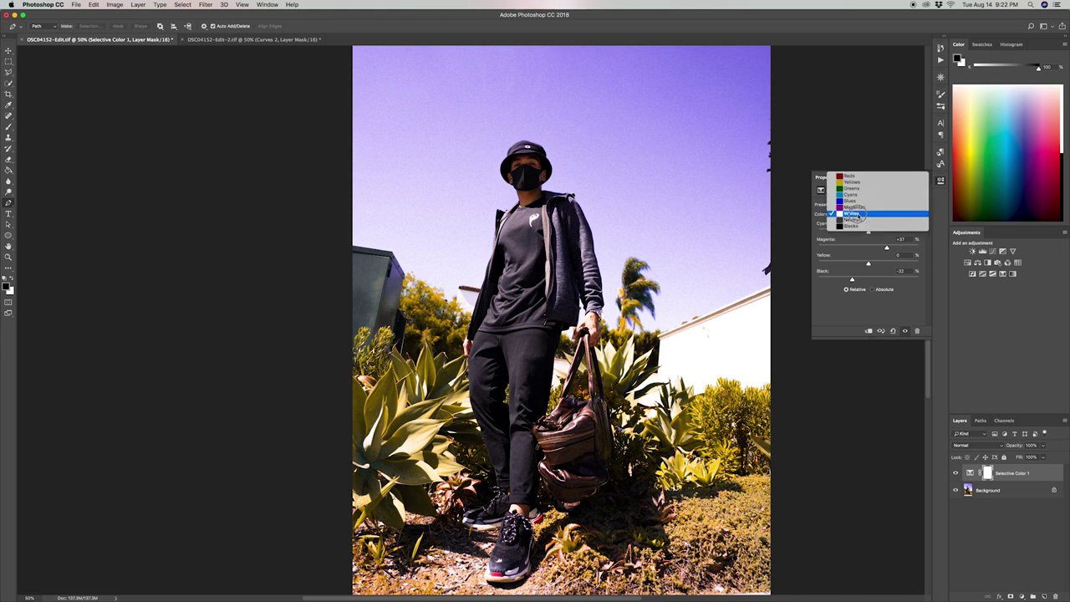
left_click(864, 224)
left_click(861, 215)
left_click(861, 208)
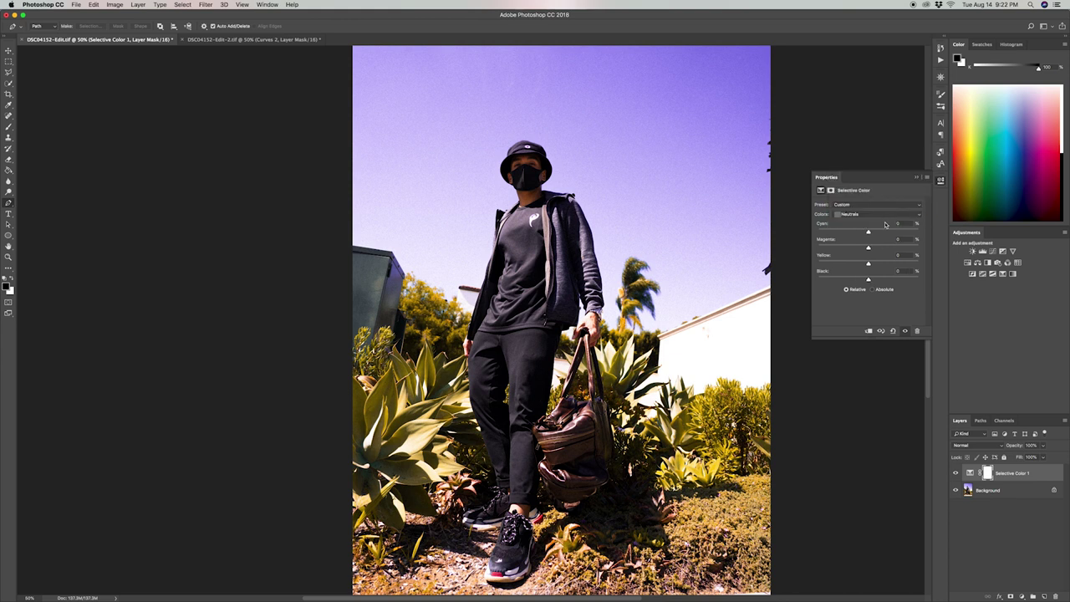
mouse_move(868, 264)
left_mouse_down()
mouse_move(853, 264)
mouse_move(899, 262)
mouse_move(859, 264)
mouse_move(891, 265)
mouse_move(888, 278)
mouse_move(864, 282)
left_mouse_up()
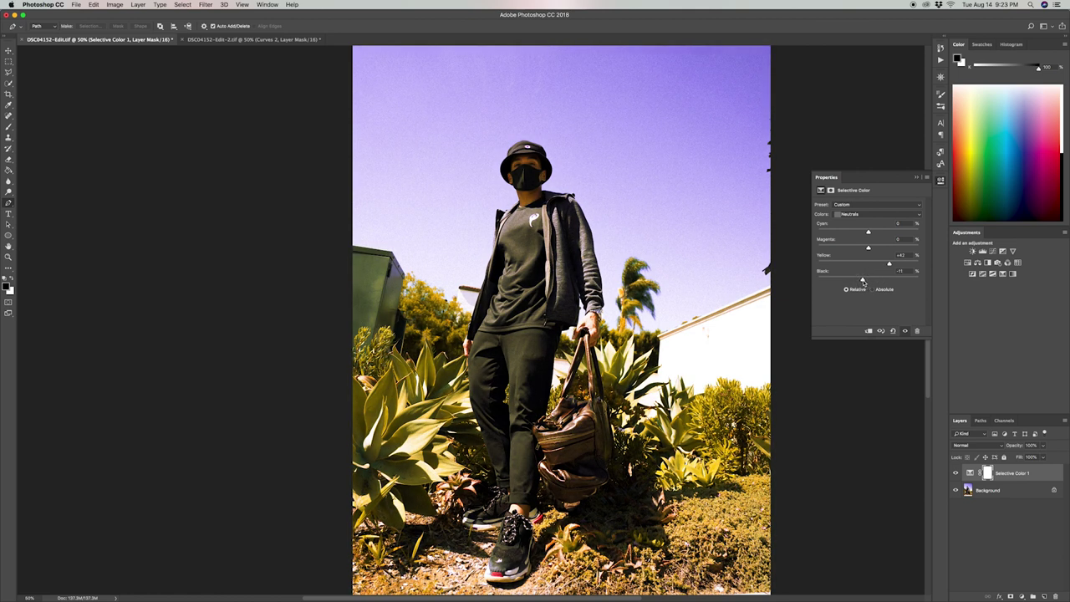
- Increase the magenta in the Selective Color Blacks
left_click(860, 217)
left_click(861, 223)
mouse_move(872, 249)
left_mouse_down()
mouse_move(862, 248)
mouse_move(886, 248)
left_mouse_up()
- Adjust the cyan and magenta amounts of the Selective Color Reds
left_click(868, 215)
left_click(860, 167)
left_click(870, 214)
left_click(861, 207)
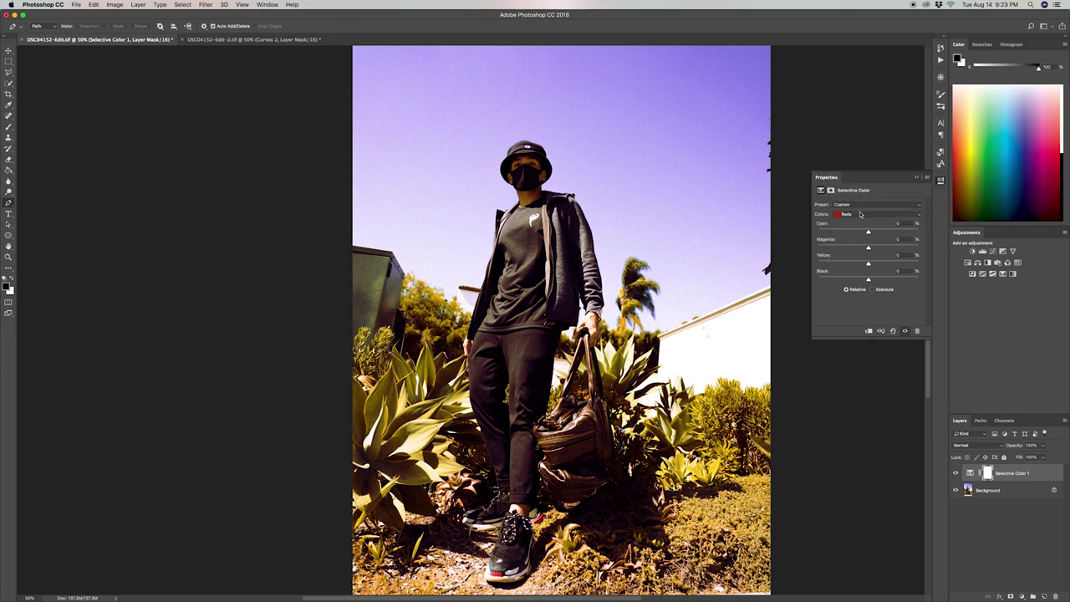
mouse_move(869, 231)
left_mouse_down()
mouse_move(879, 230)
mouse_move(865, 233)
mouse_move(868, 249)
left_mouse_up()
- Adjust the Selective Color Yellows, raising yellow to the maximum and lowering black
left_click(869, 214)
left_click(874, 221)
left_click_drag(874, 234, 919, 263)
left_click_drag(869, 281, 857, 280)
- Increase the yellow and adjust the black in the Selective Color Greens
left_click(866, 217)
left_click(864, 221)
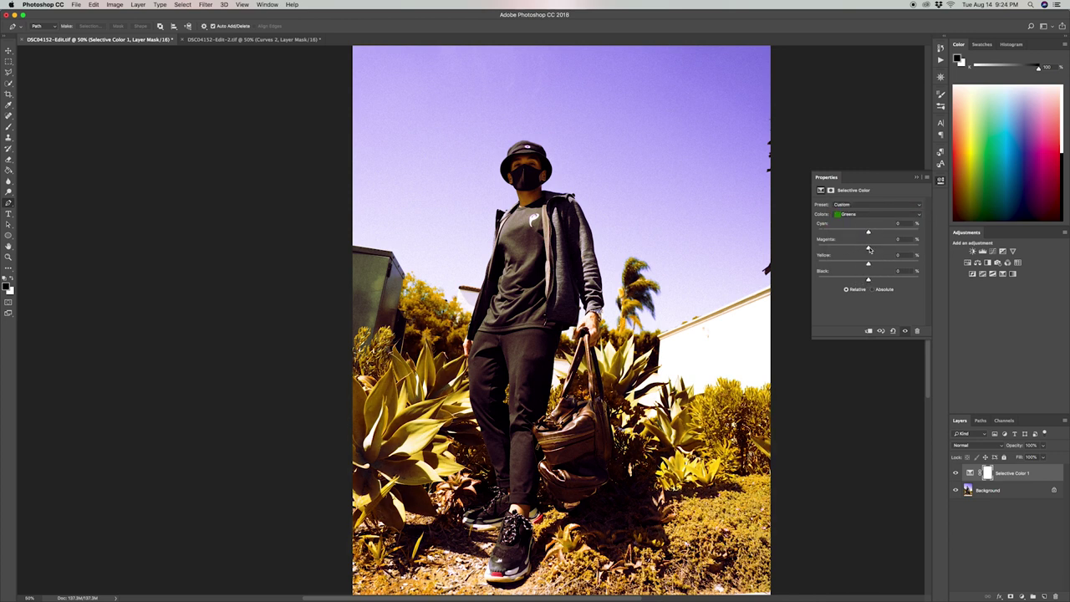
left_click_drag(868, 264, 898, 280)
left_click(865, 280)
- Switch the Selective Color range to Cyans and add a Gradient Map adjustment layer above it
left_click(852, 215)
left_click(853, 220)
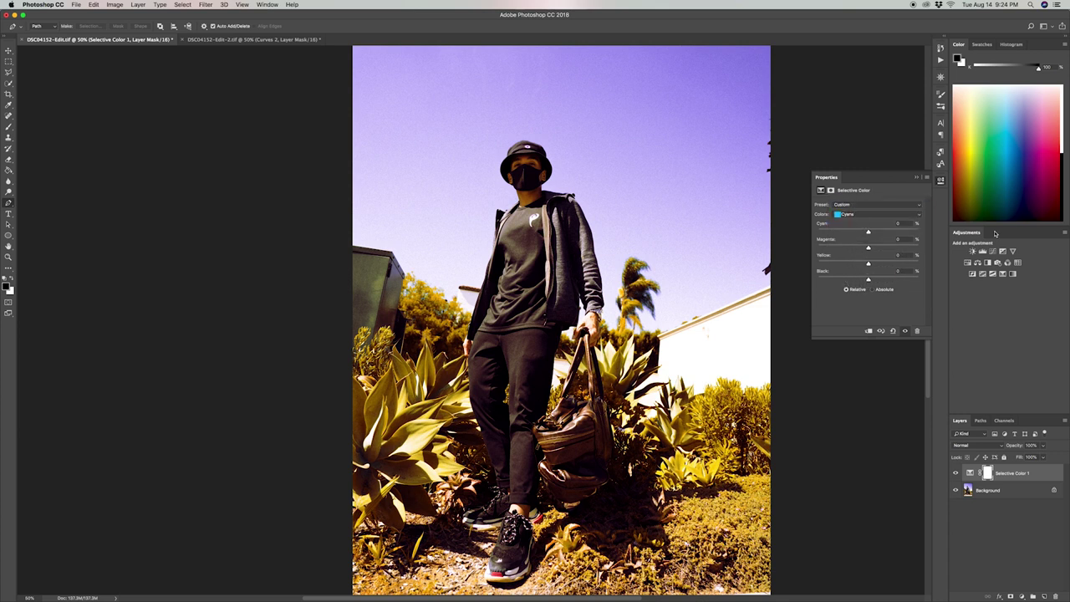
left_click(1013, 274)
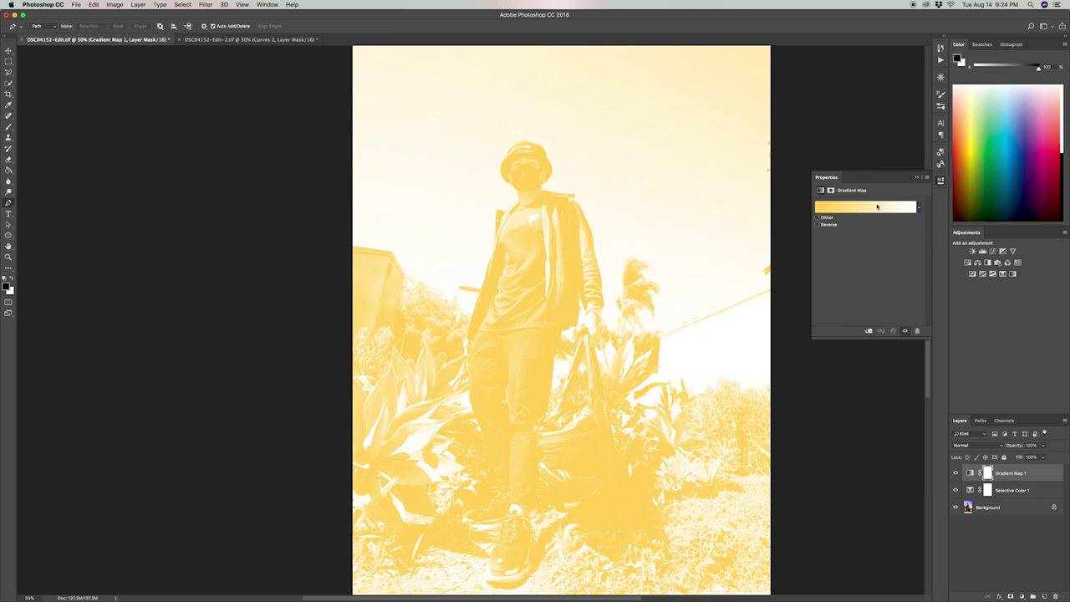
- Load the Neutral Density preset into the Gradient Map and set its starting colour stop to dcc503
left_click(877, 206)
left_click(928, 169)
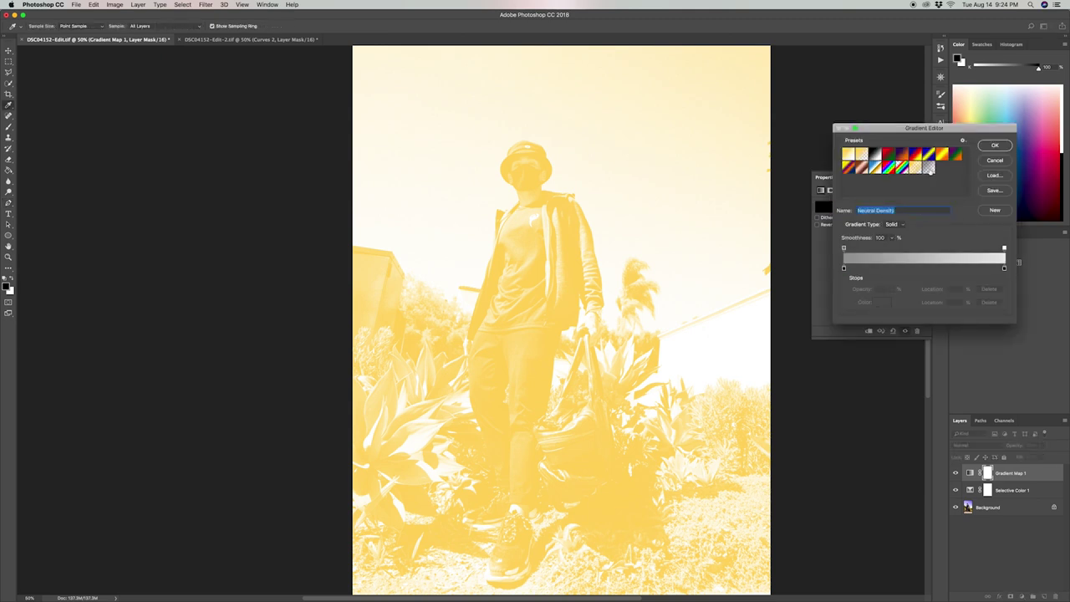
left_click(844, 269)
double_click(844, 268)
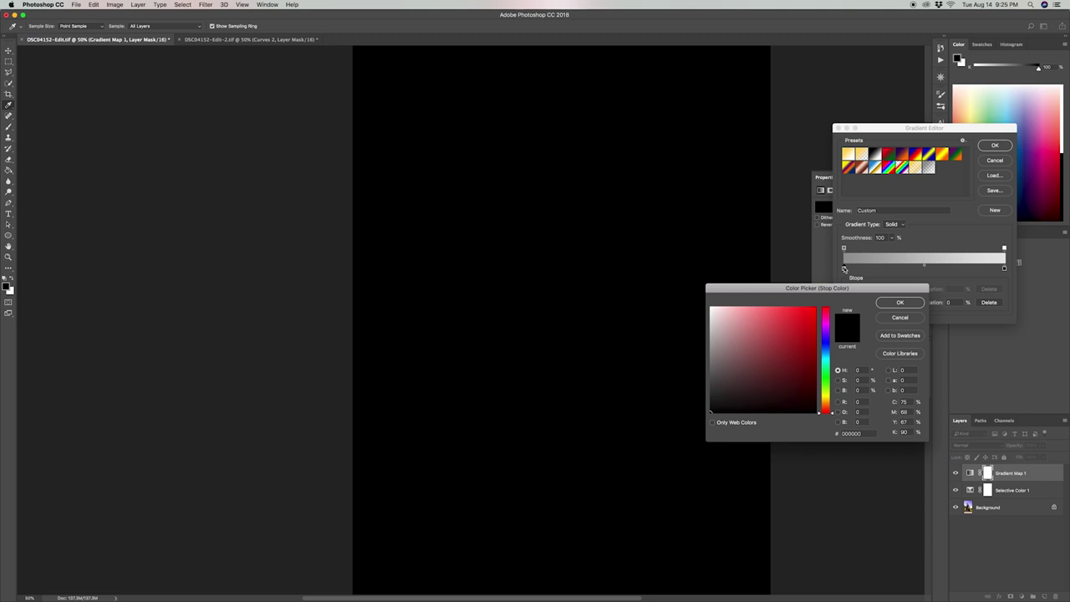
left_click(851, 433)
type("dcc503")
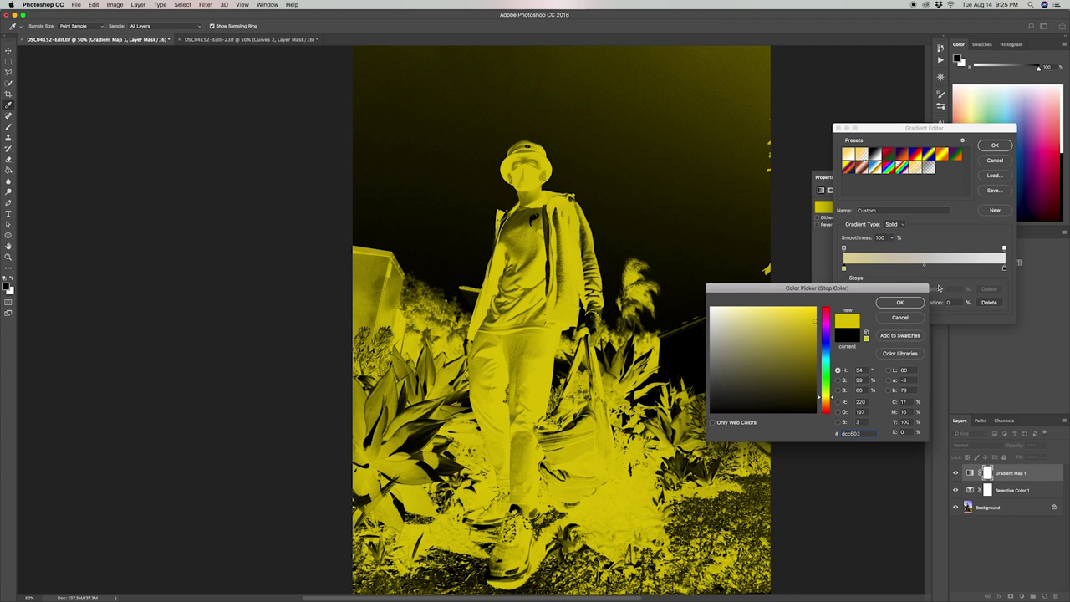
left_click(902, 303)
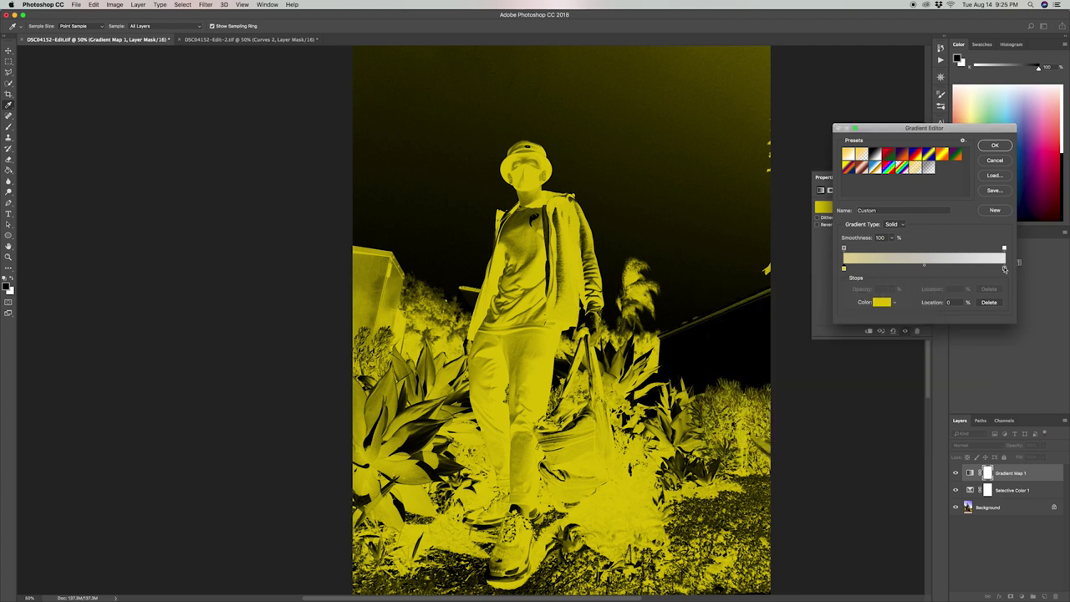
- Set the gradient's end colour stop to d8ad00 and apply the edited gradient
double_click(1005, 268)
left_click(857, 432)
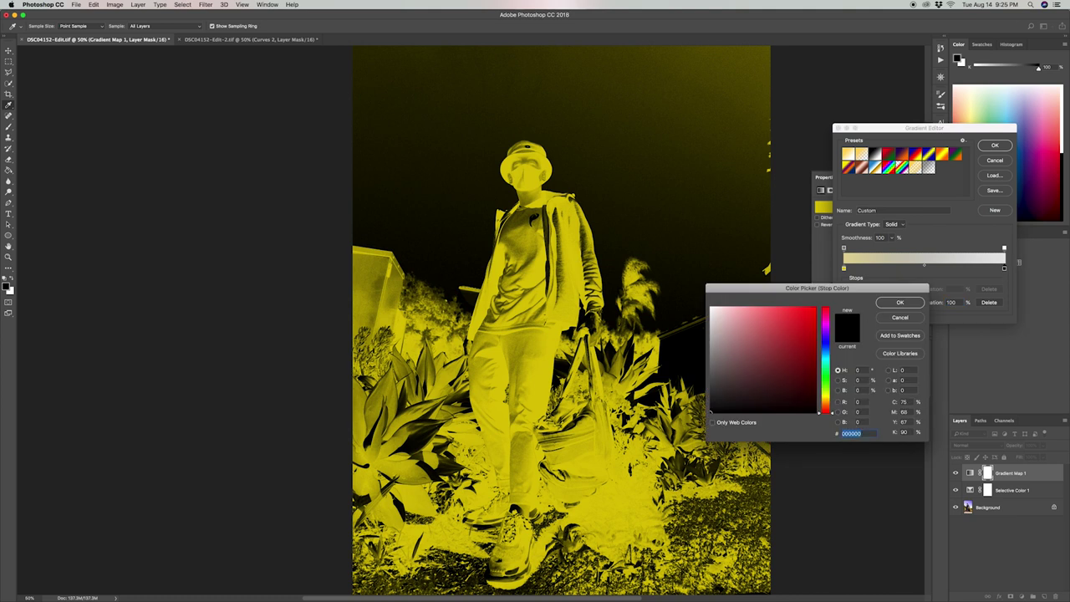
type("d8ad00")
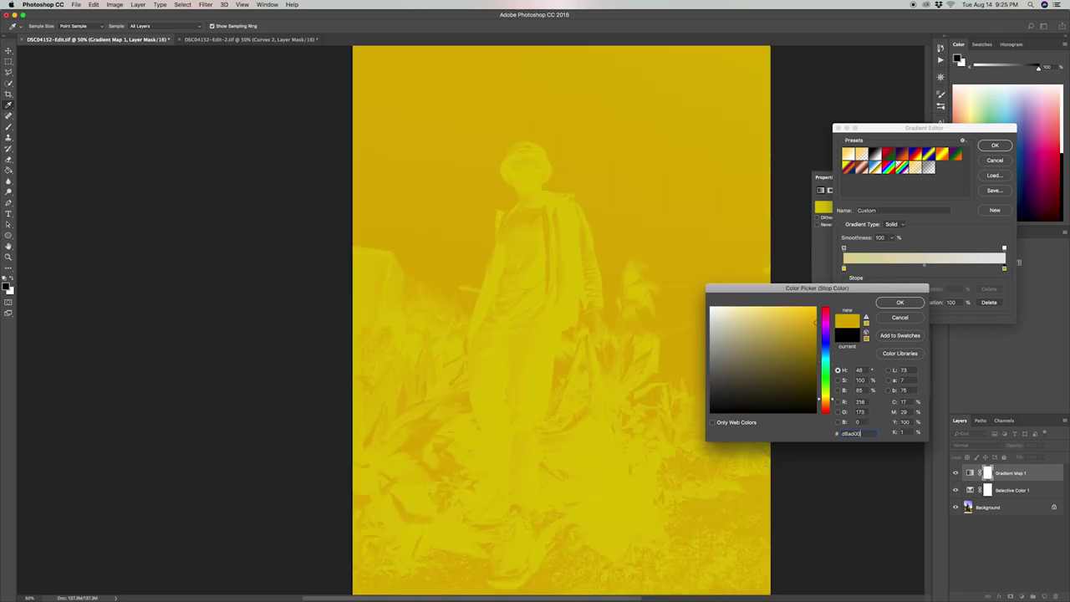
key("Return")
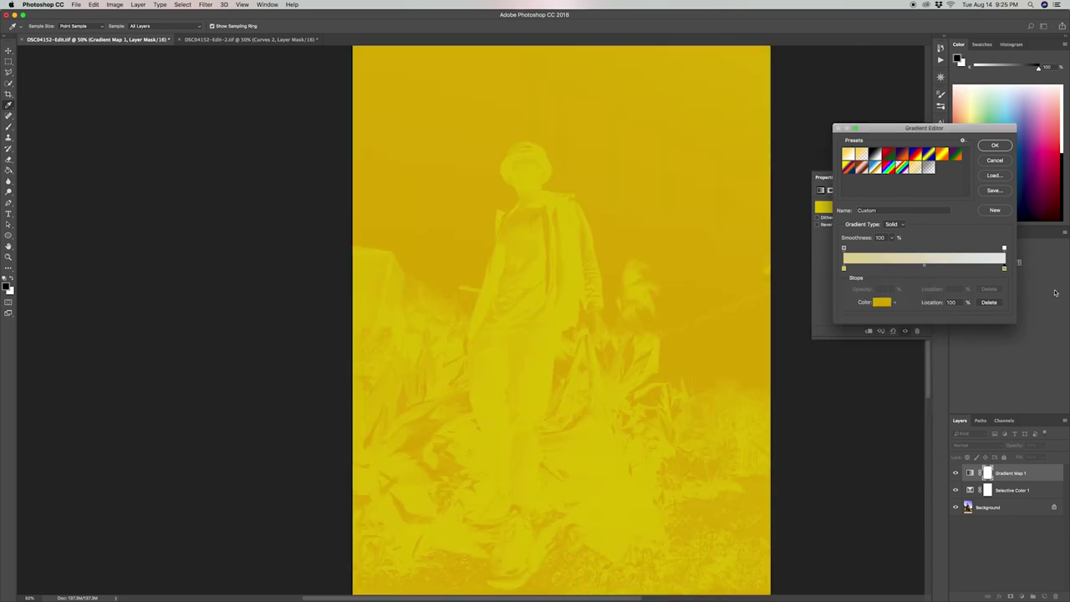
left_click(995, 146)
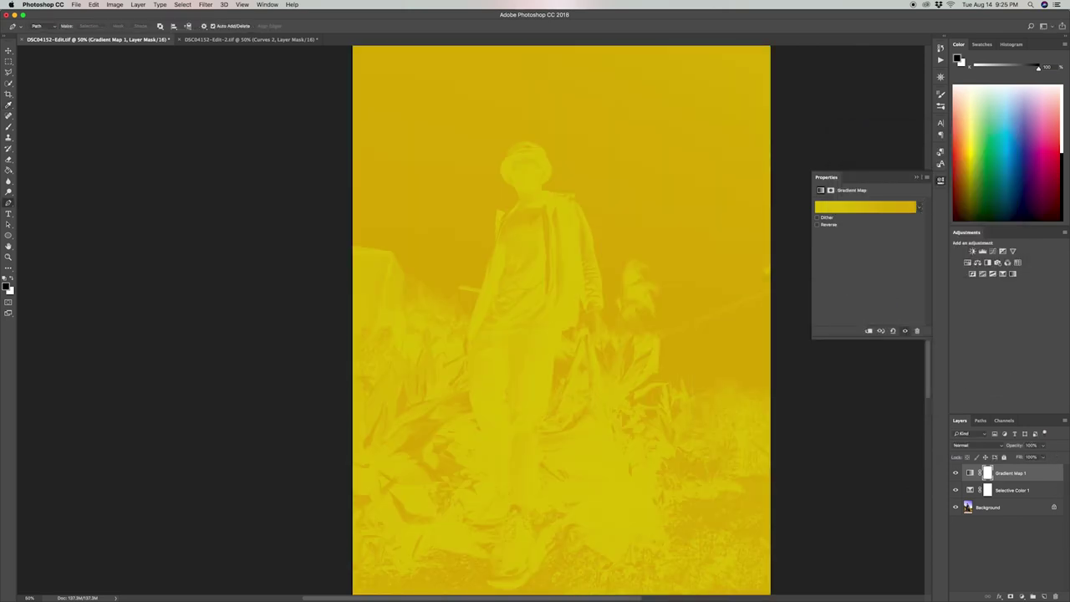
- Set the Gradient Map layer's blend mode to Color Burn, reduce its opacity to below 10%, and compare it on and off
left_click(992, 446)
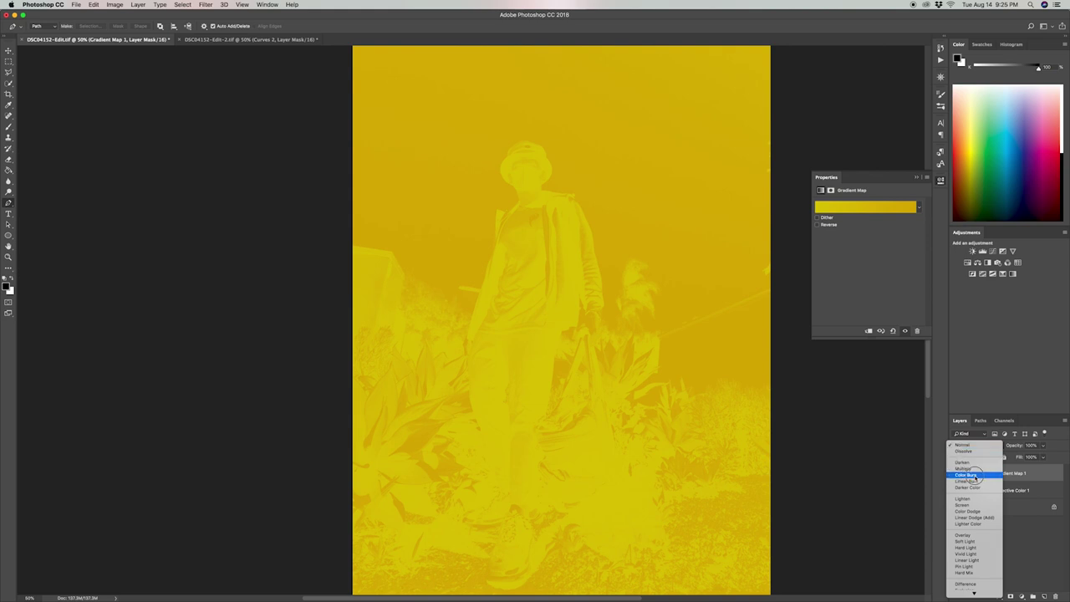
left_click(970, 475)
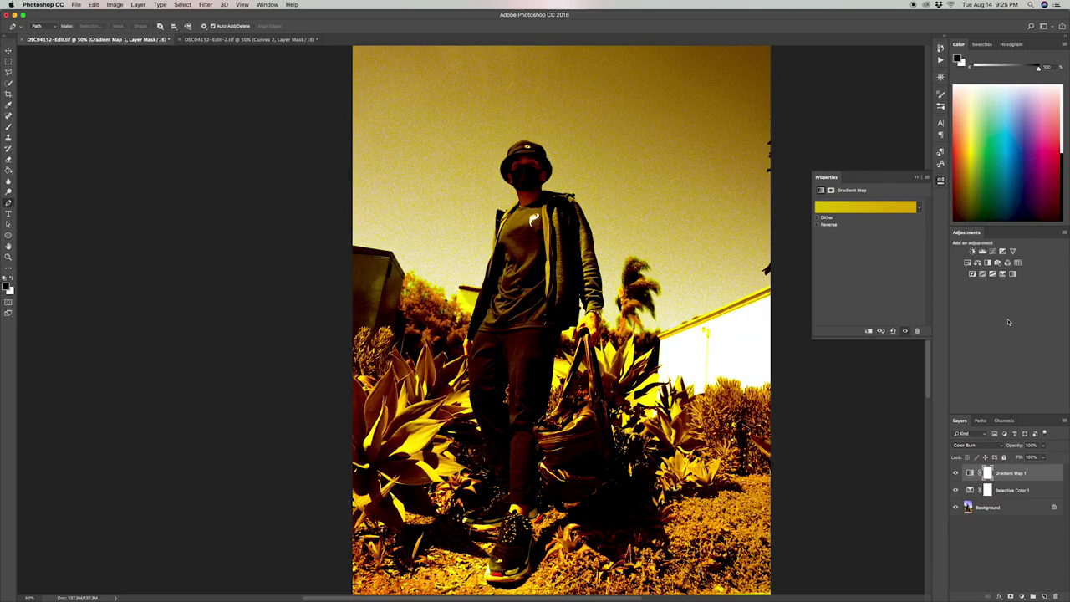
mouse_move(1010, 444)
left_mouse_down()
mouse_move(992, 446)
mouse_move(1013, 447)
left_mouse_up()
left_click(957, 473)
left_click(957, 473)
left_click(956, 472)
left_click(957, 472)
left_click(969, 473)
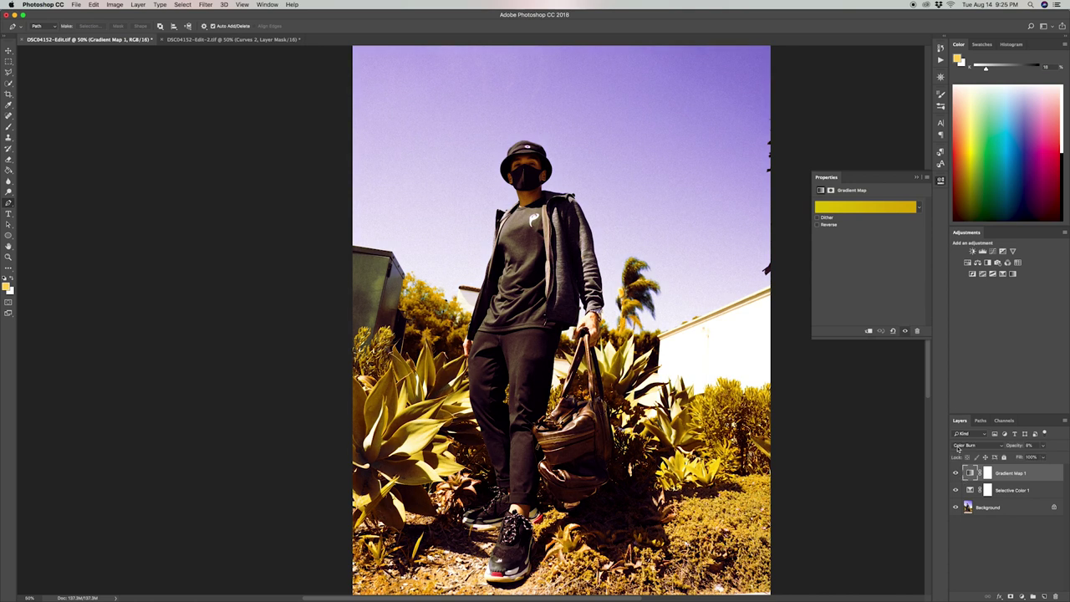
- Add a Hue/Saturation layer and lower the Blues to about -28 saturation and -30 lightness
left_click(967, 263)
left_click(863, 215)
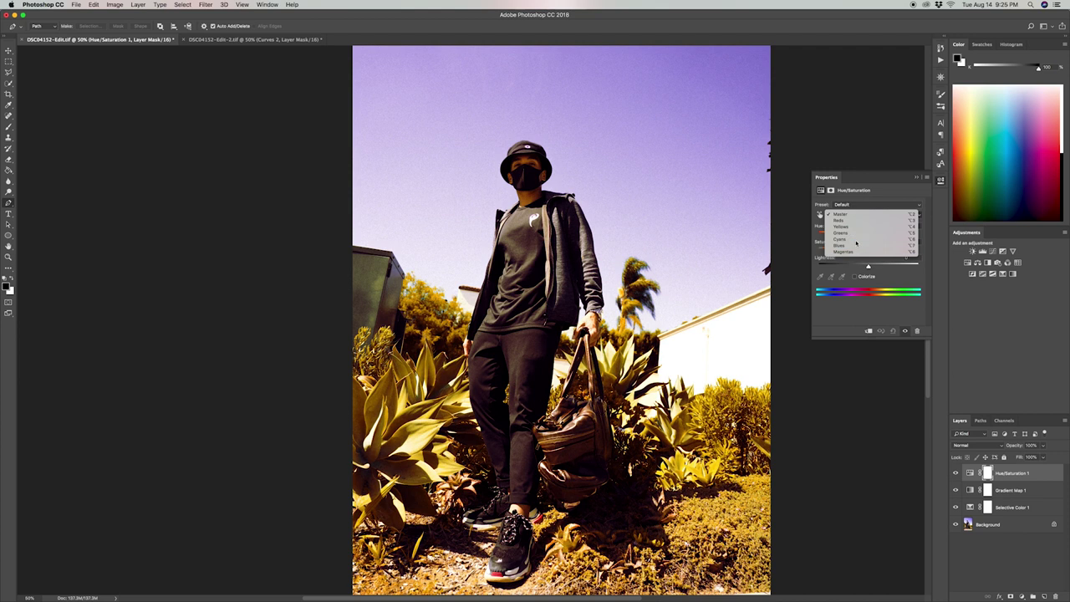
left_click(858, 246)
mouse_move(868, 250)
left_mouse_down()
mouse_move(855, 251)
mouse_move(882, 266)
mouse_move(853, 265)
left_mouse_up()
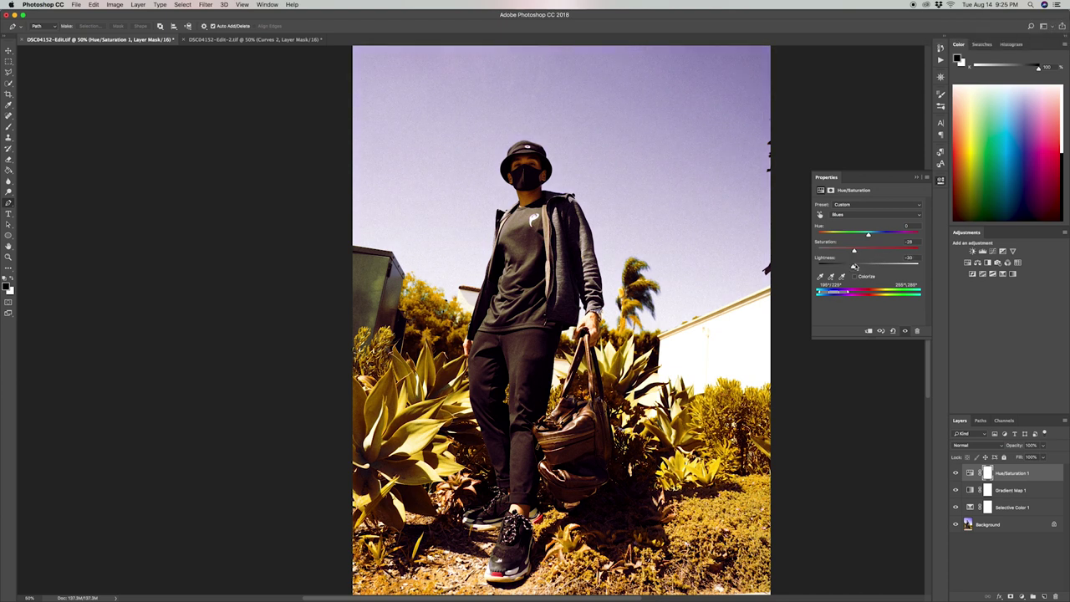
- Adjust the saturation of the Magentas in the Hue/Saturation layer and compare the image with and without it
left_click(866, 214)
left_click(866, 222)
left_click_drag(843, 251, 914, 251)
left_click(956, 473)
left_click(955, 472)
left_click(956, 473)
left_click(956, 474)
- Stamp all visible layers into a new top layer and add 7% Gaussian monochromatic noise to it
key("super+alt+shift+e")
key("z")
left_click(408, 451)
left_click_drag(408, 450, 597, 421)
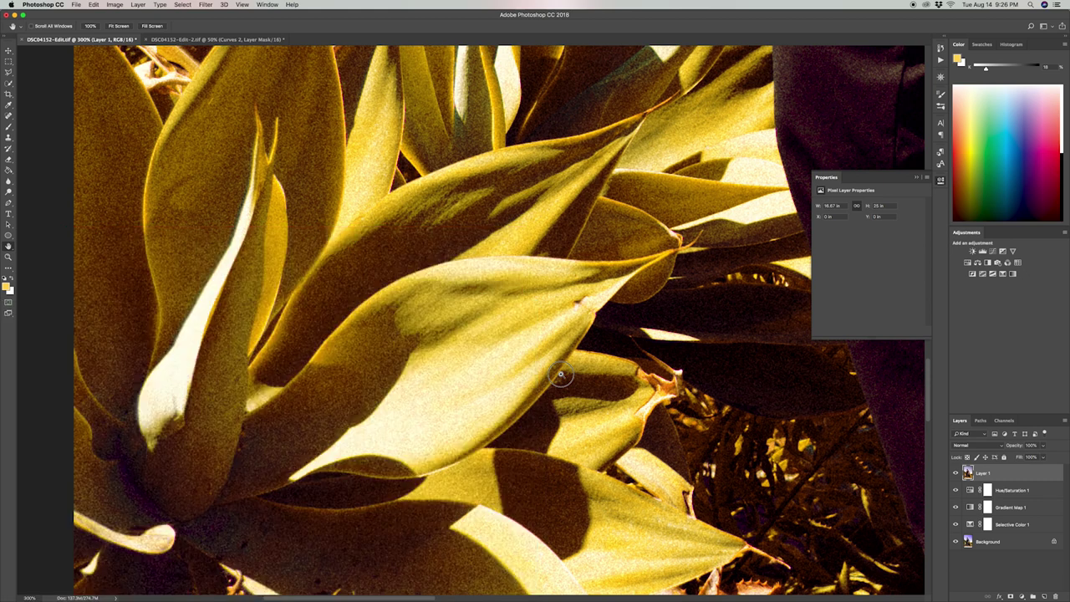
left_click_drag(561, 375, 418, 385)
left_click_drag(392, 204, 364, 225)
left_click(183, 4)
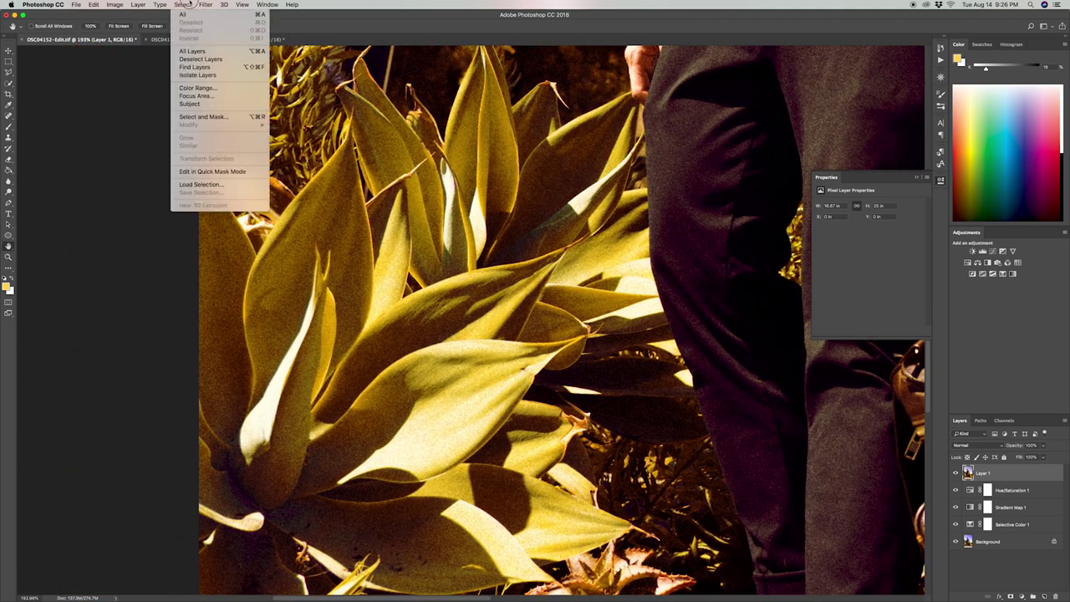
mouse_move(238, 112)
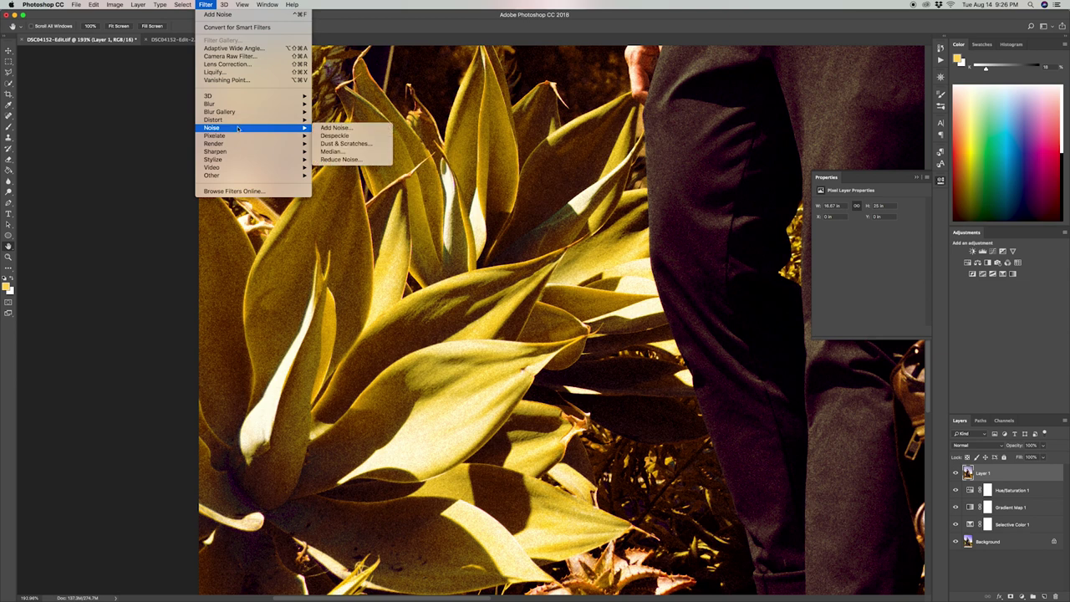
left_click(339, 127)
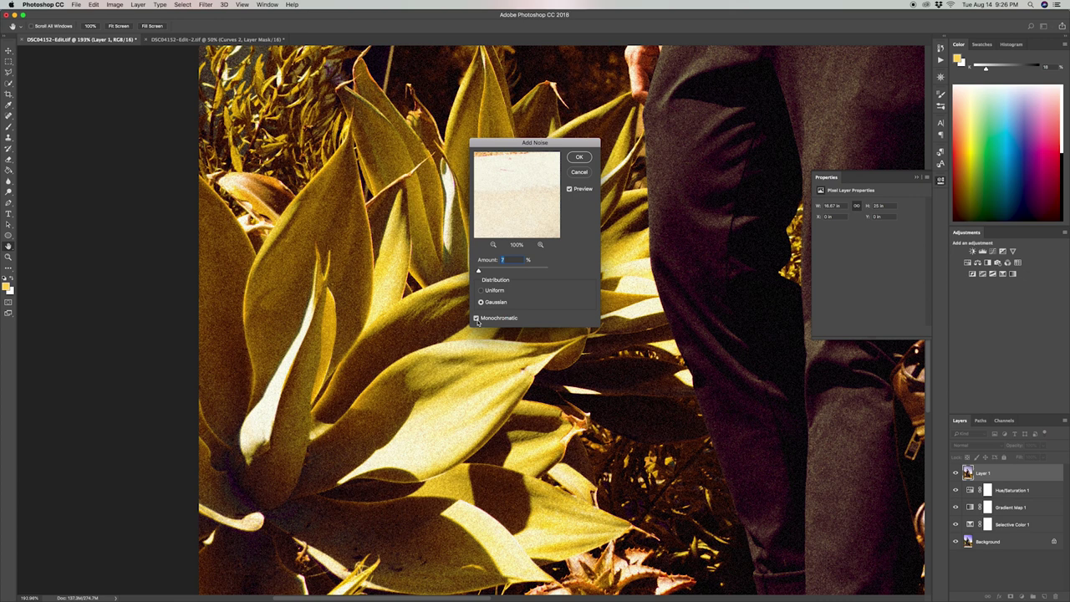
left_click(577, 159)
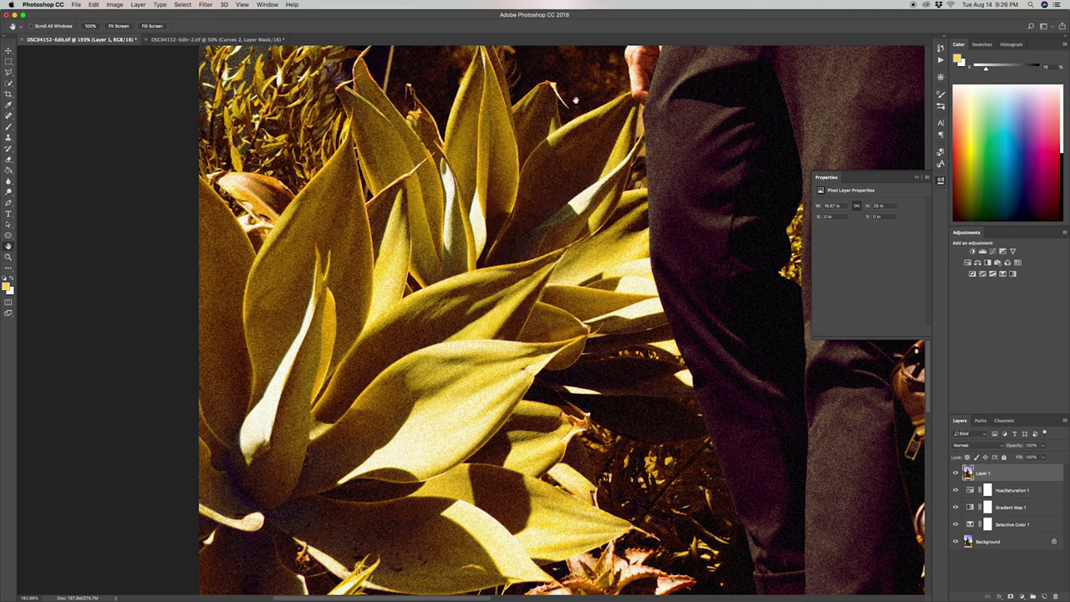
- Compare the image with and without the noise layer, both close up and at full view
key("super+0")
key("z")
key("space")
left_click_drag(608, 307, 612, 286)
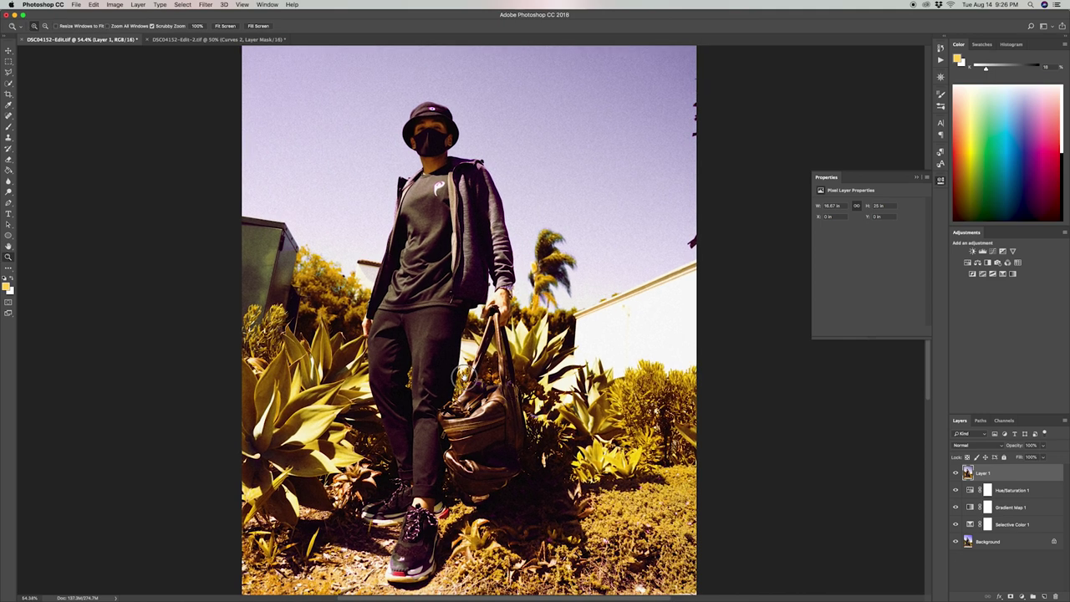
left_click_drag(465, 377, 505, 346)
key("space")
left_click(956, 473)
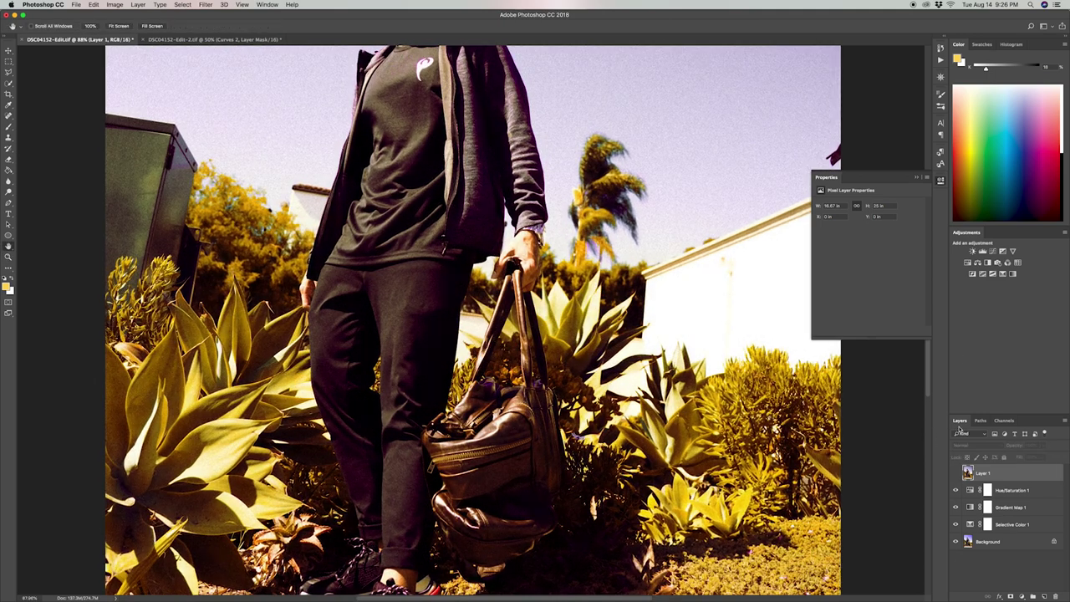
left_click(956, 473)
left_click(955, 474)
left_click(956, 473)
left_click(955, 473)
left_click(956, 473)
left_click(956, 473)
left_click(956, 473)
left_click(919, 178)
key("z")
key("super+0")
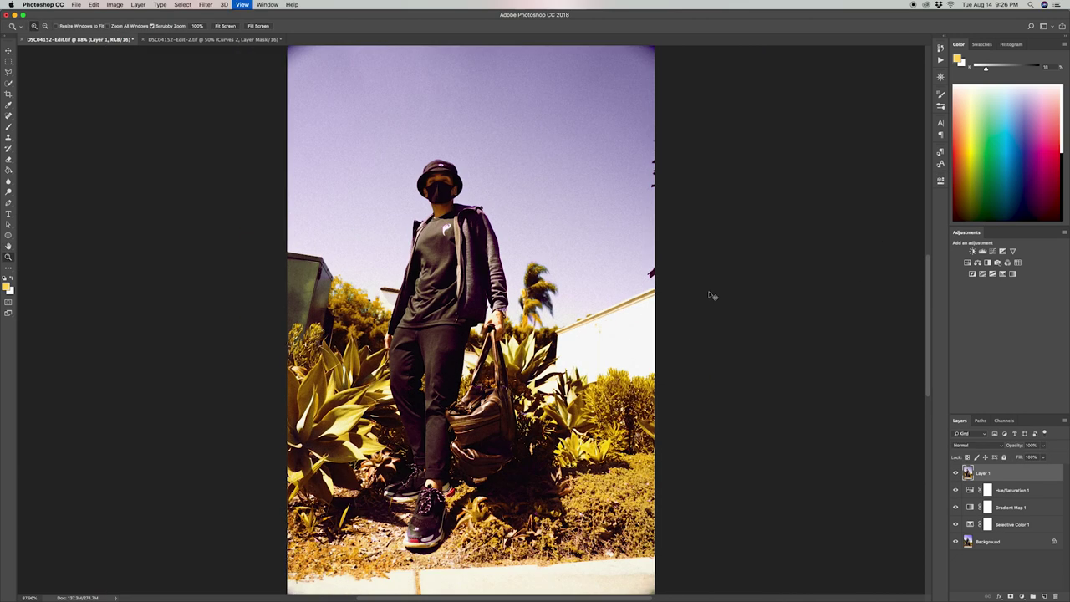
- Add a Curves layer with an anchor point in the shadows and raise its black point to output 22
left_click(985, 250)
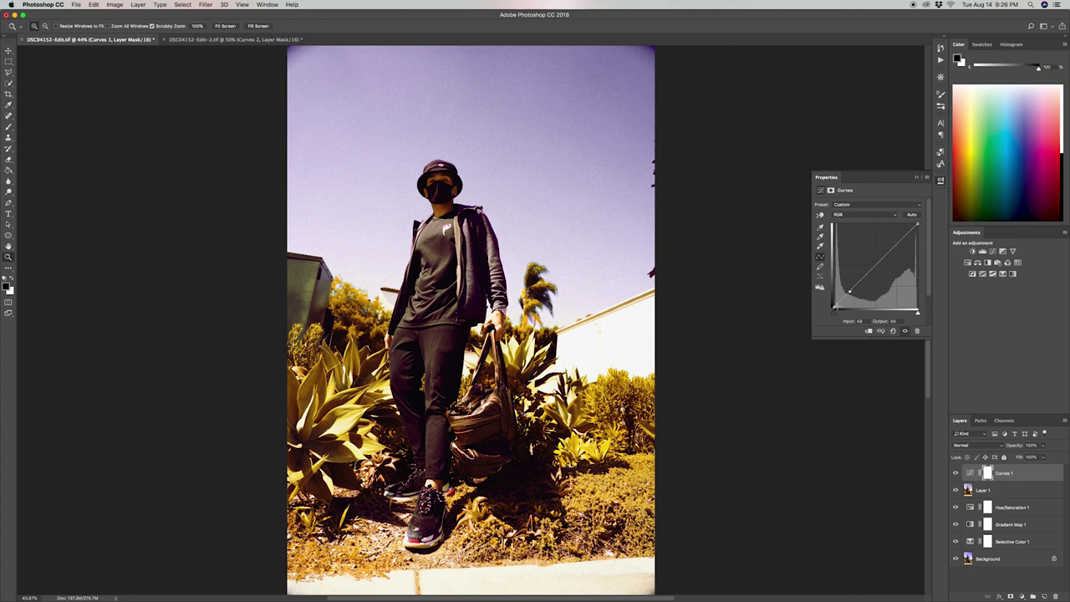
left_click_drag(833, 309, 828, 300)
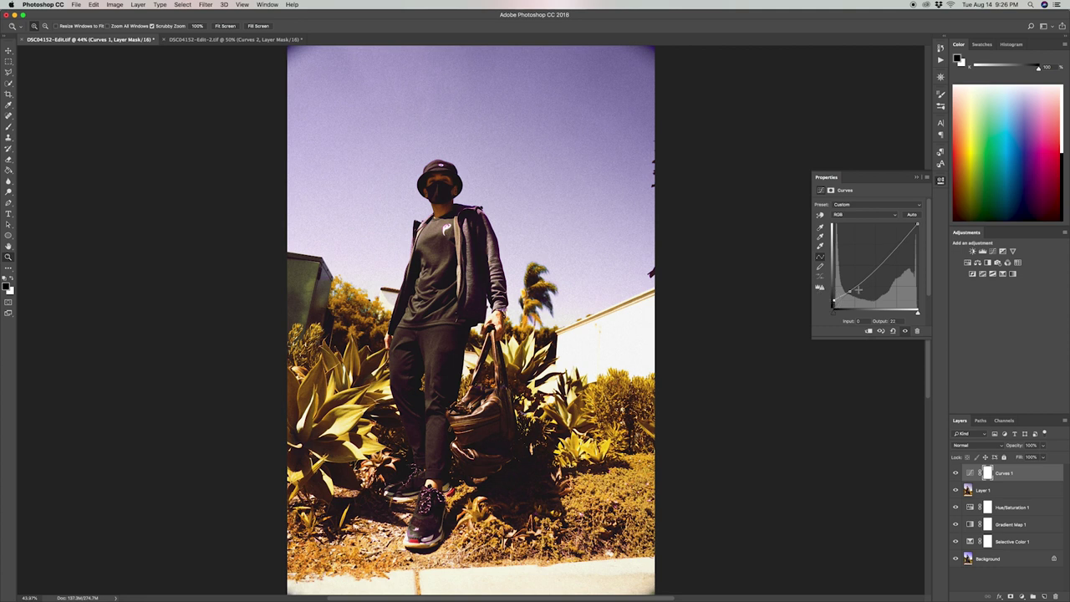
- Add a second Curves layer, anchor its midtones, and lift its shadows slightly
left_click(993, 251)
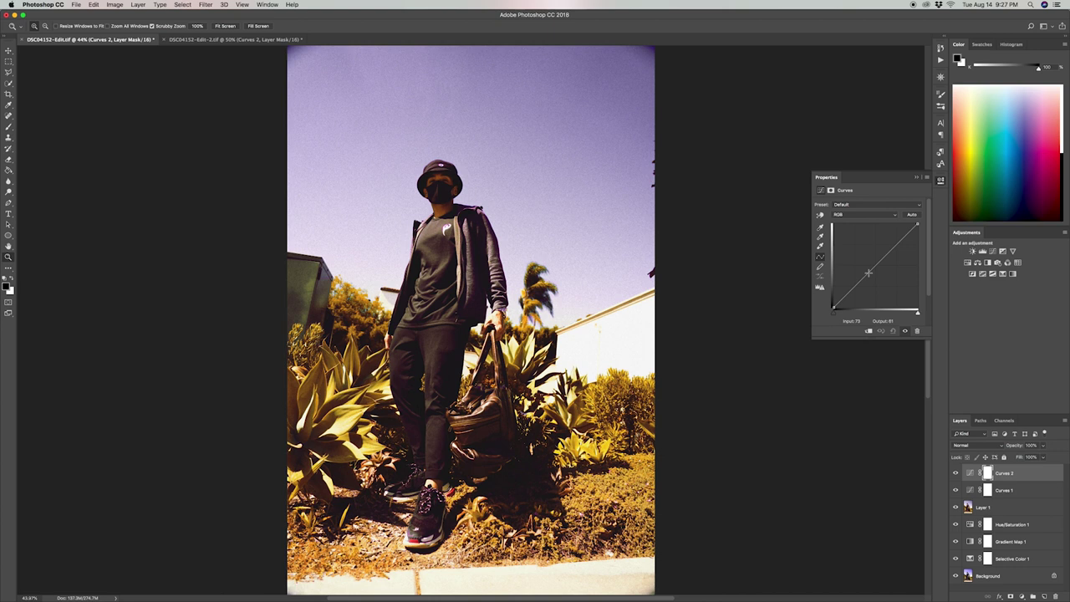
left_click(870, 269)
left_click_drag(853, 289, 848, 290)
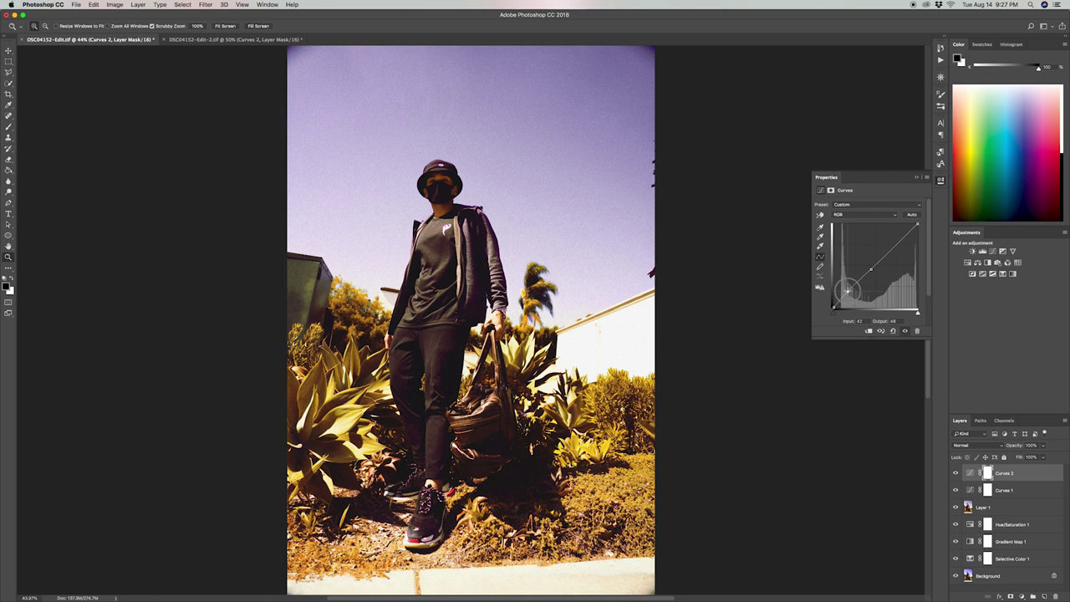
key("Left")
key("Left")
key("Up")
key("Up")
- Lower the opacity of the first Curves layer to roughly half
left_click(1017, 490)
left_click(1043, 444)
left_click_drag(1045, 457, 1028, 456)
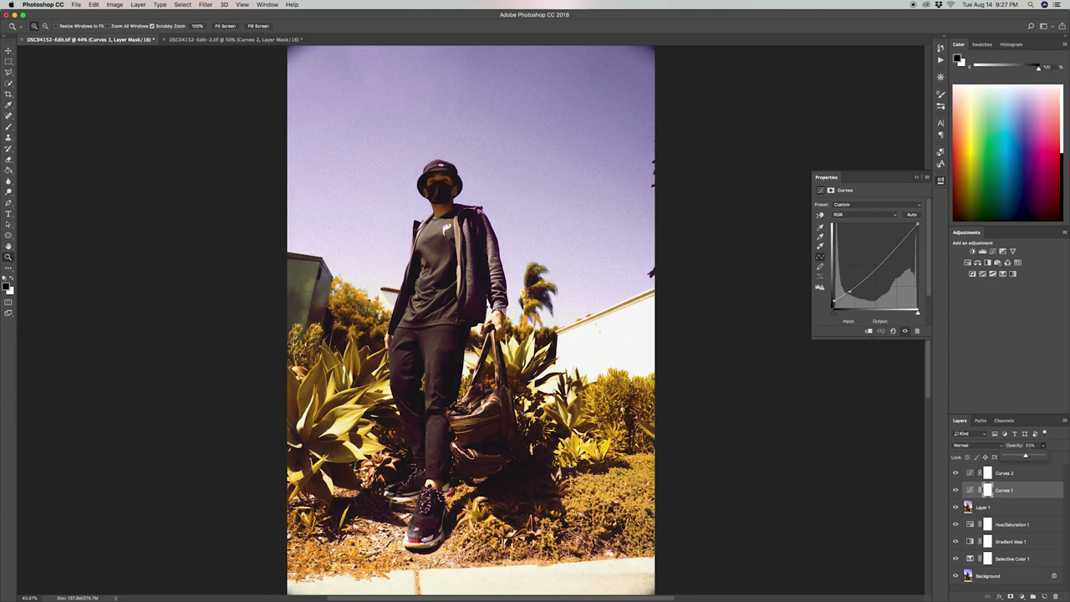
- Add a Selective Color layer above the second Curves layer, set the Neutrals black to -6%, and compare the effect
left_click(1014, 474)
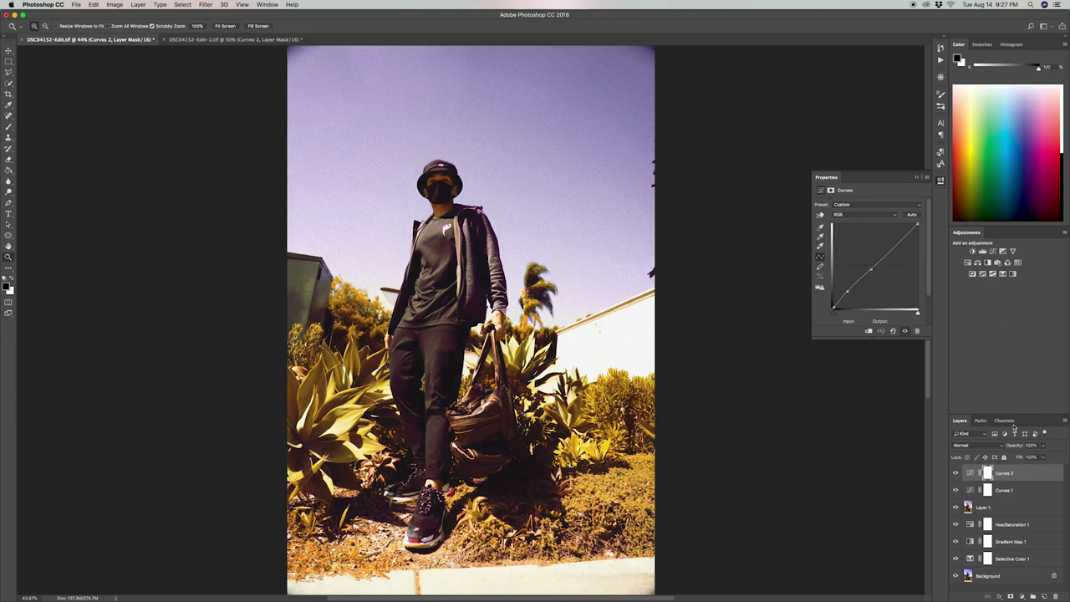
left_click(1012, 274)
left_click(874, 214)
left_click(853, 243)
left_click_drag(874, 281, 865, 281)
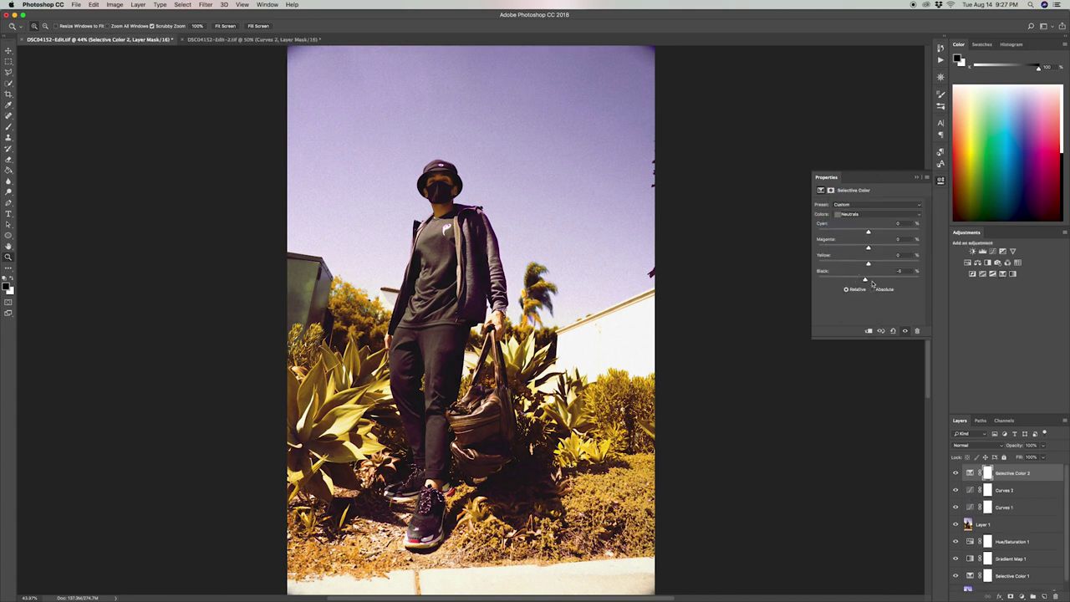
left_click(956, 473)
left_click(956, 473)
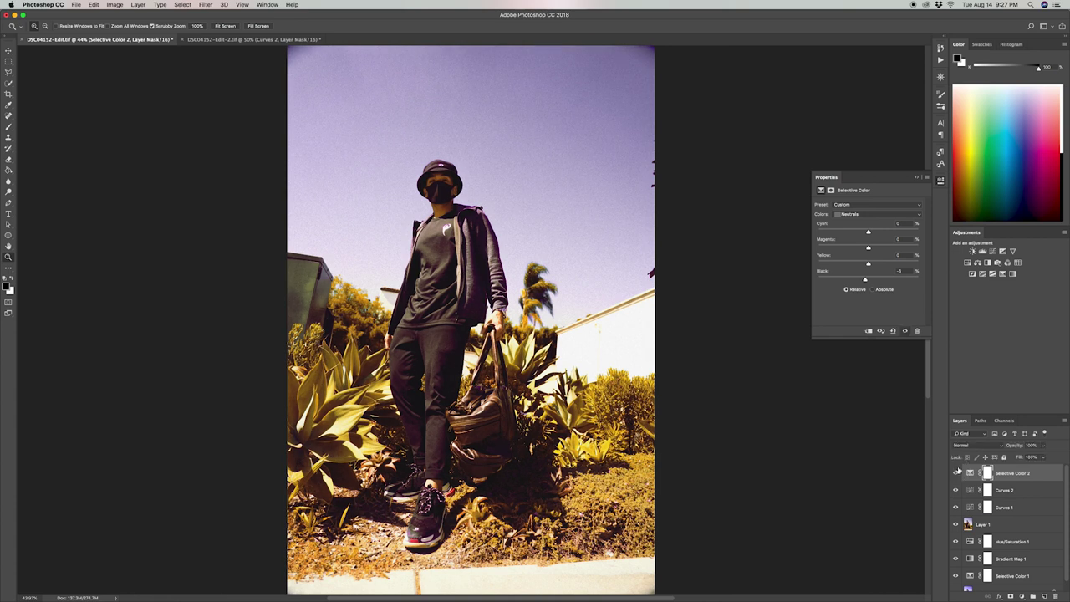